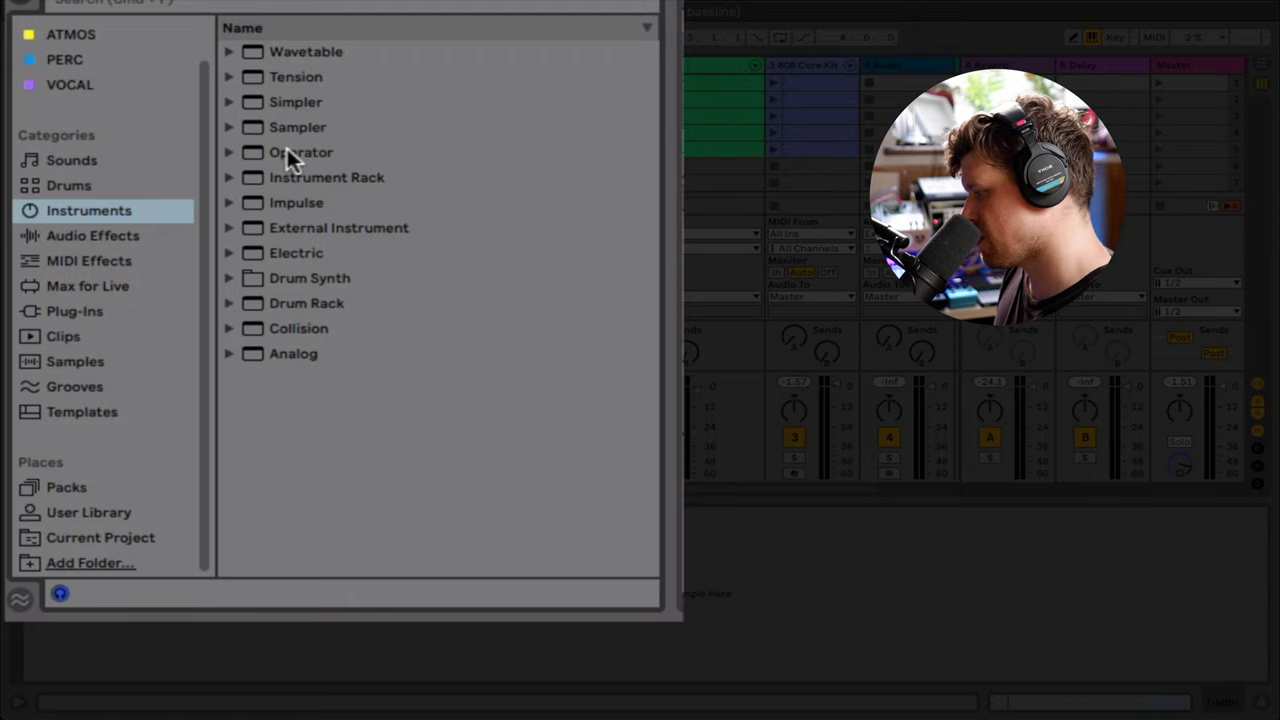
# - Load Operator onto track 1 and move the record arm from the Grand Piano track to it
pyautogui.click(288, 152)
pyautogui.moveTo(289, 150); pyautogui.dragTo(727, 5)
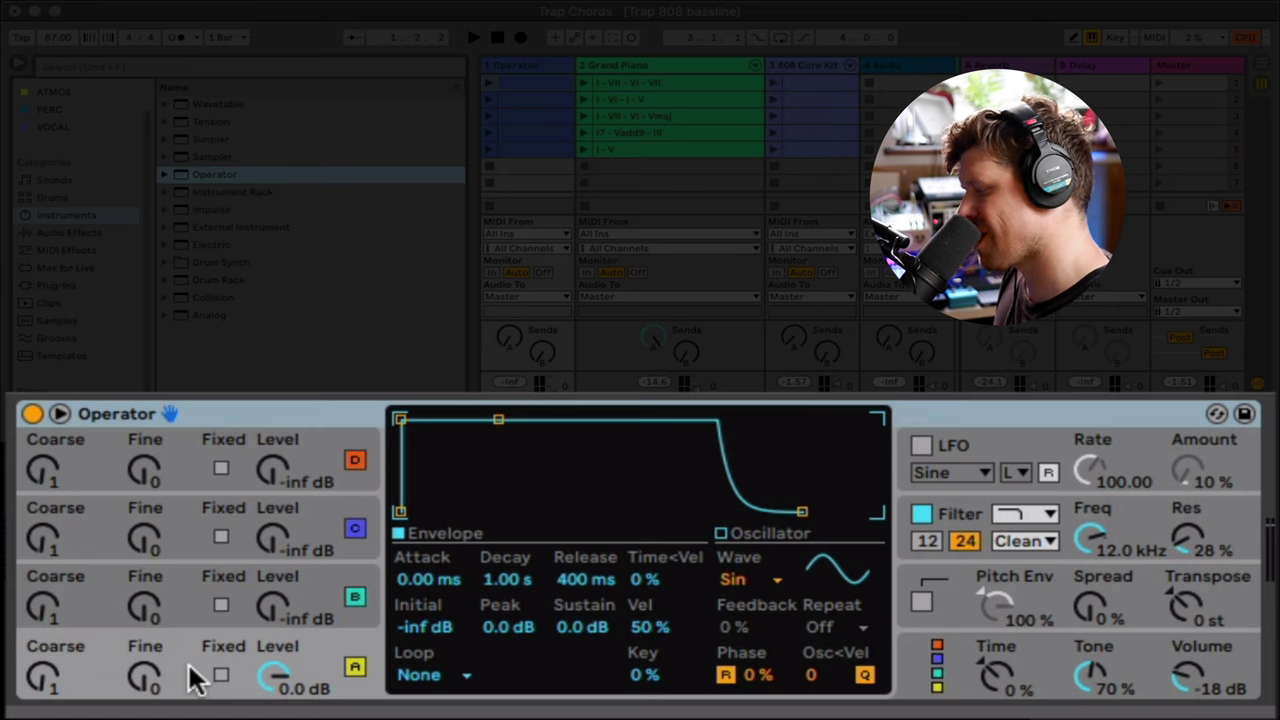
pyautogui.click(195, 680)
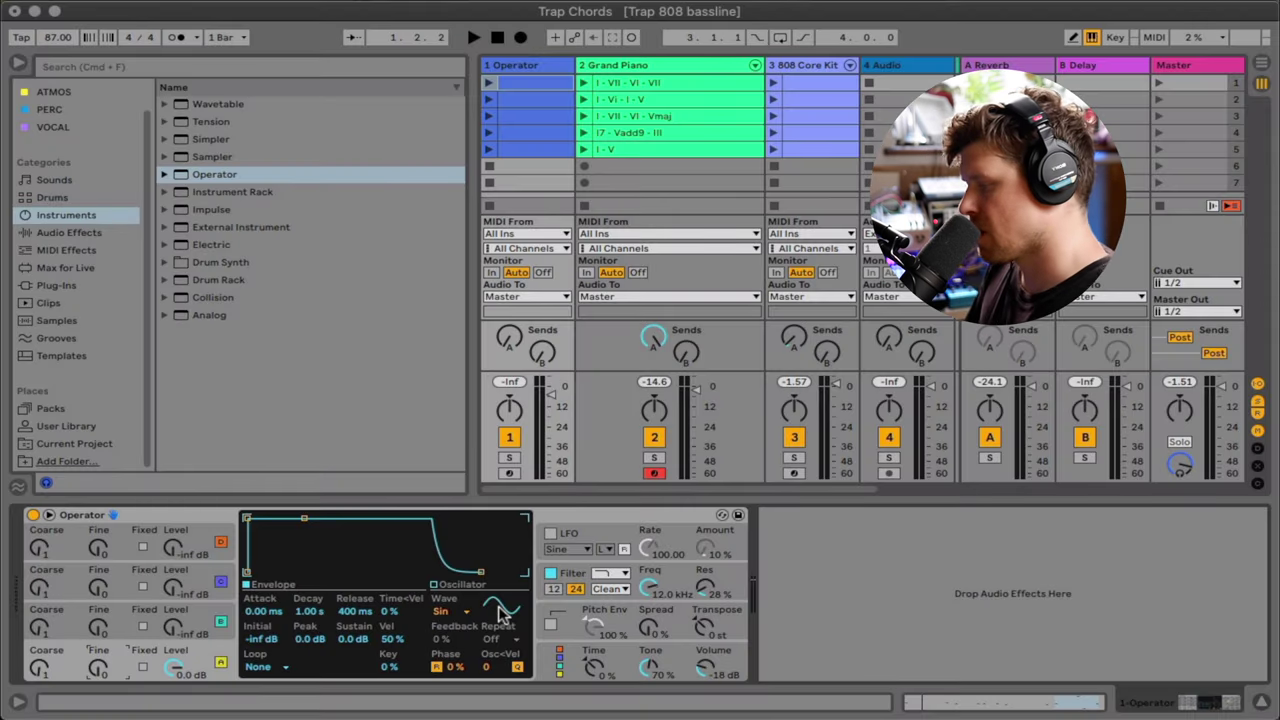
pyautogui.click(655, 474)
pyautogui.click(509, 472)
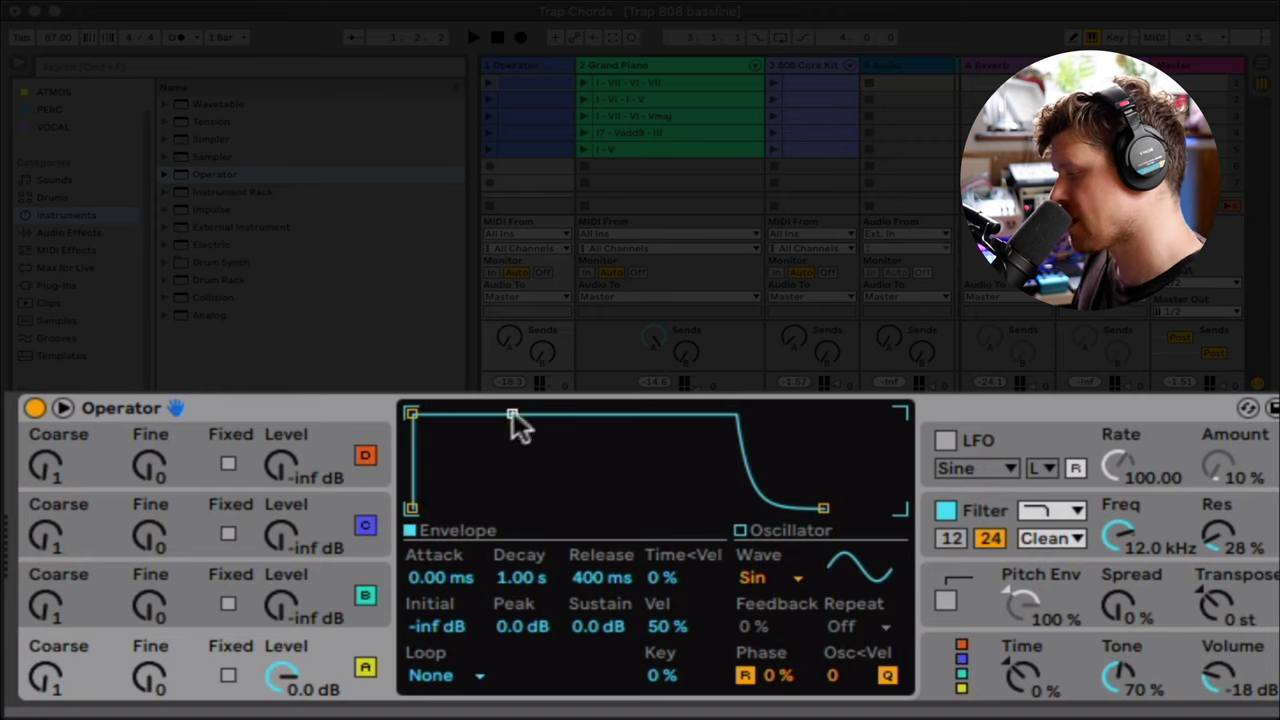
# - Pull oscillator A's envelope sustain down to -69 dB and set its loop mode to Trigger
pyautogui.moveTo(513, 413); pyautogui.dragTo(514, 507)
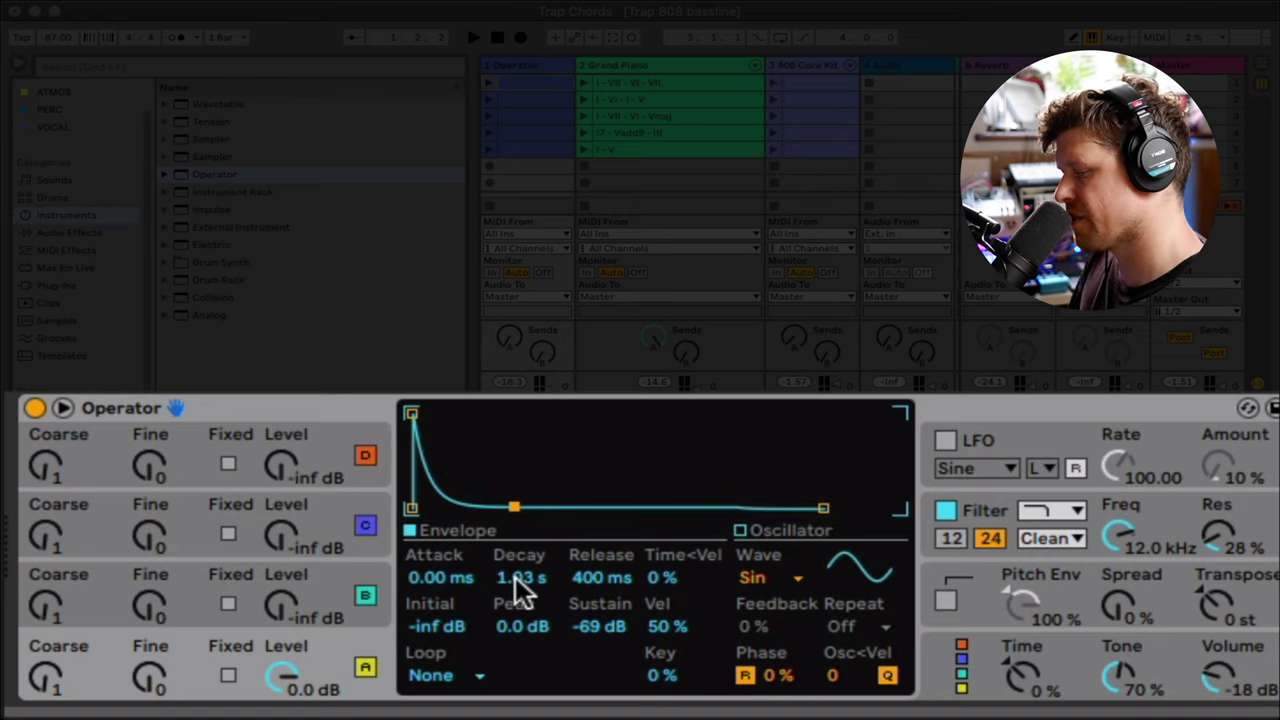
pyautogui.click(441, 678)
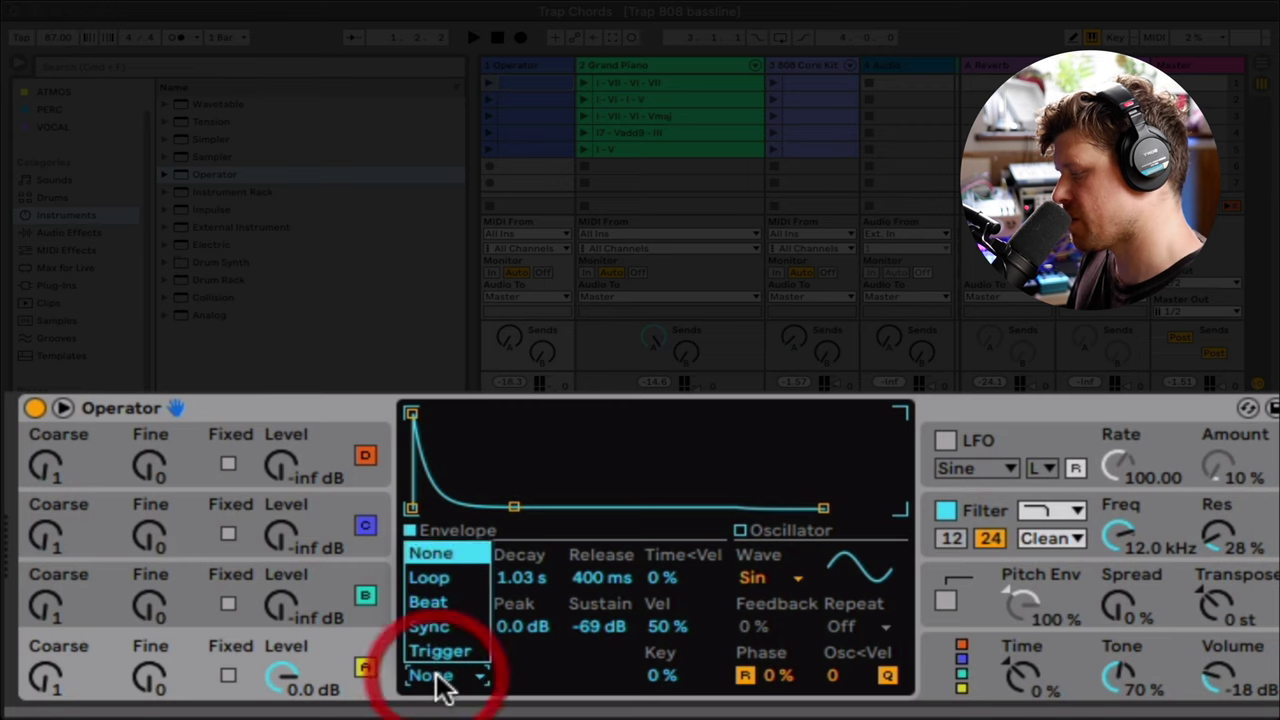
pyautogui.click(462, 655)
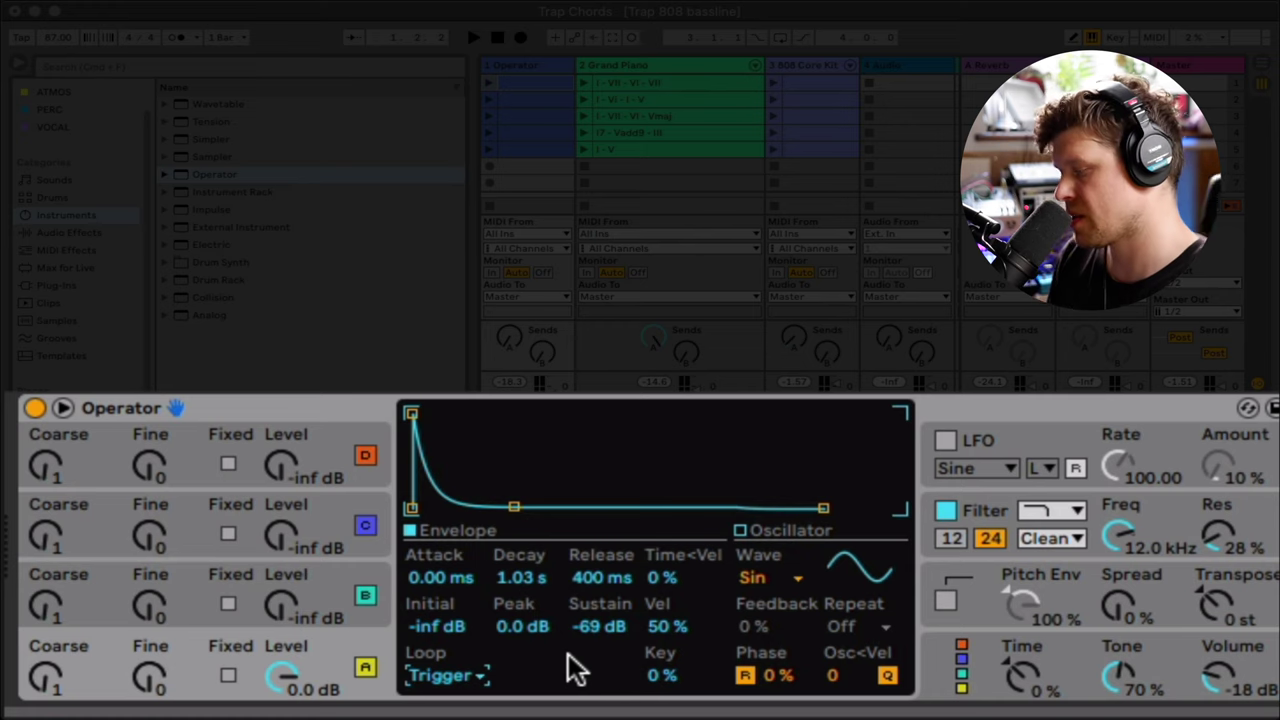
# - Switch on Operator's pitch envelope and give it a +44 st peak
pyautogui.click(985, 598)
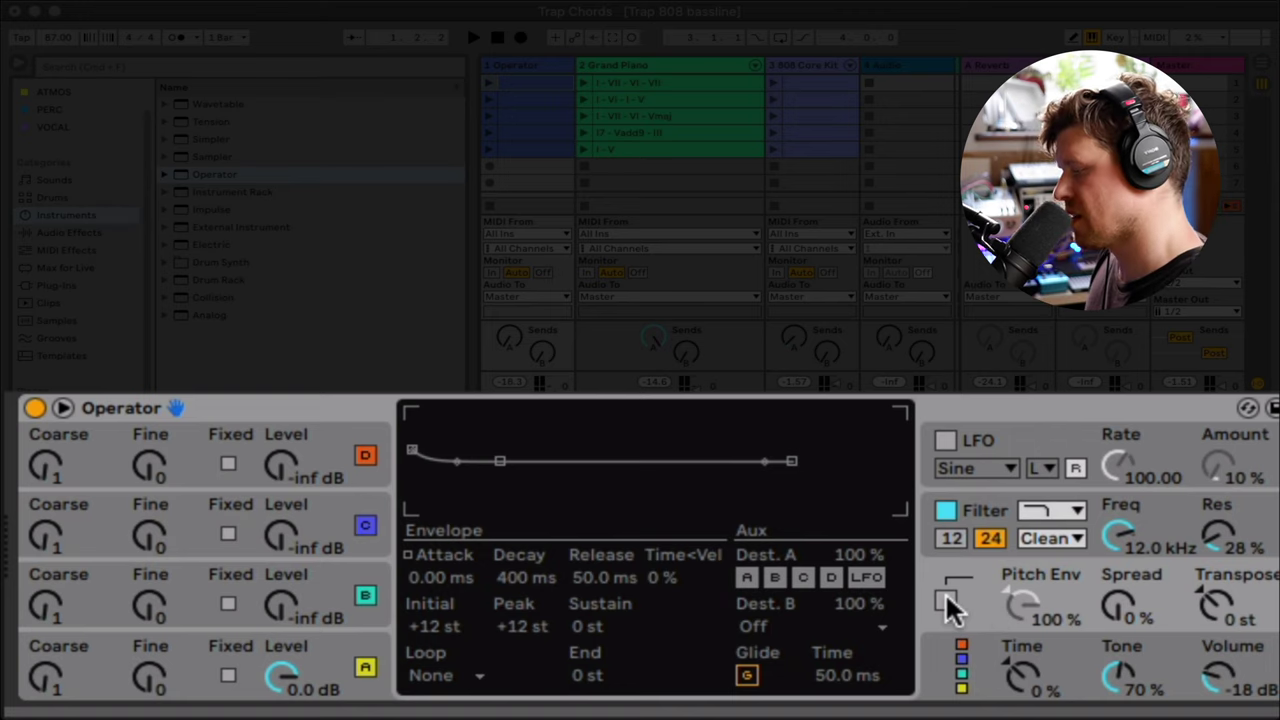
pyautogui.click(946, 600)
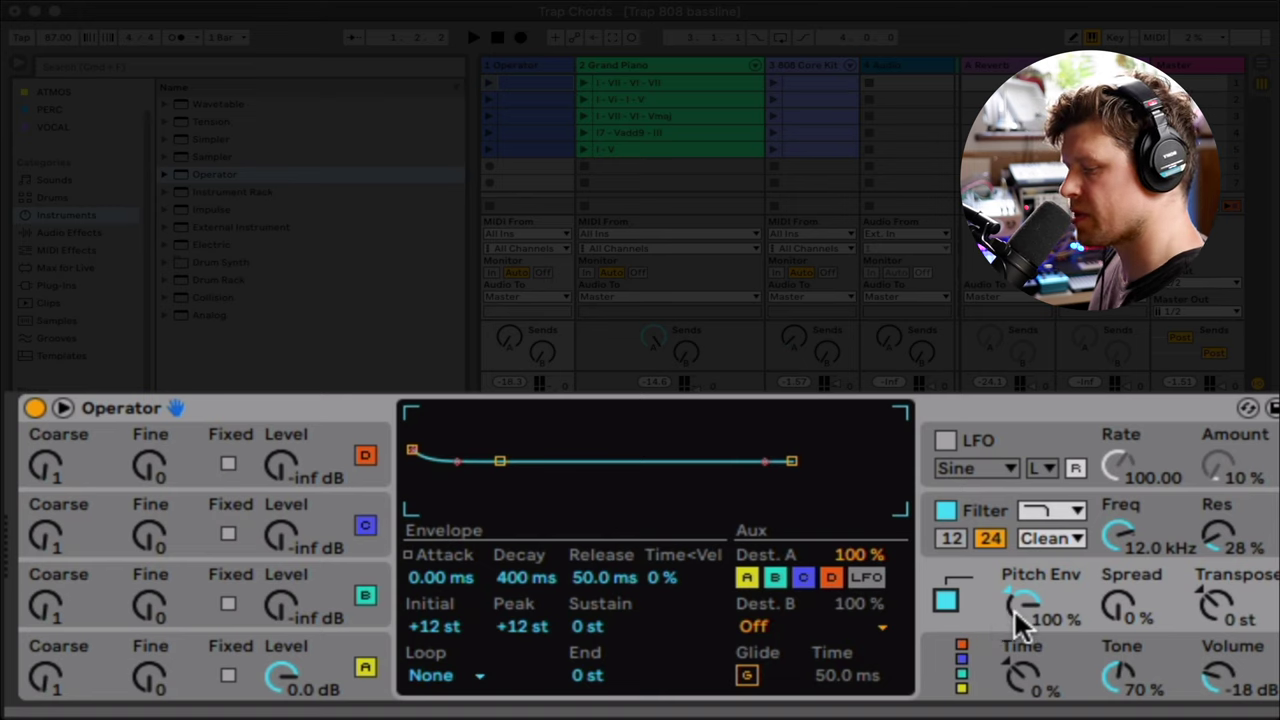
pyautogui.click(512, 627)
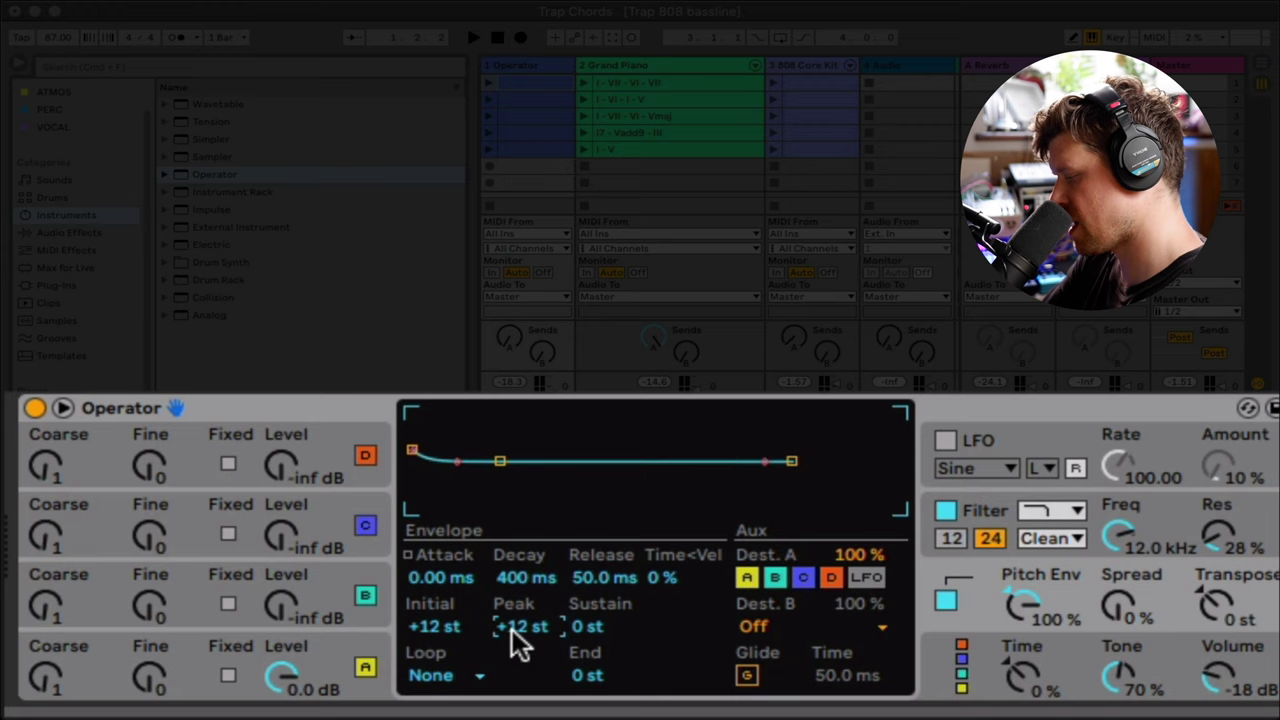
pyautogui.press('Return')
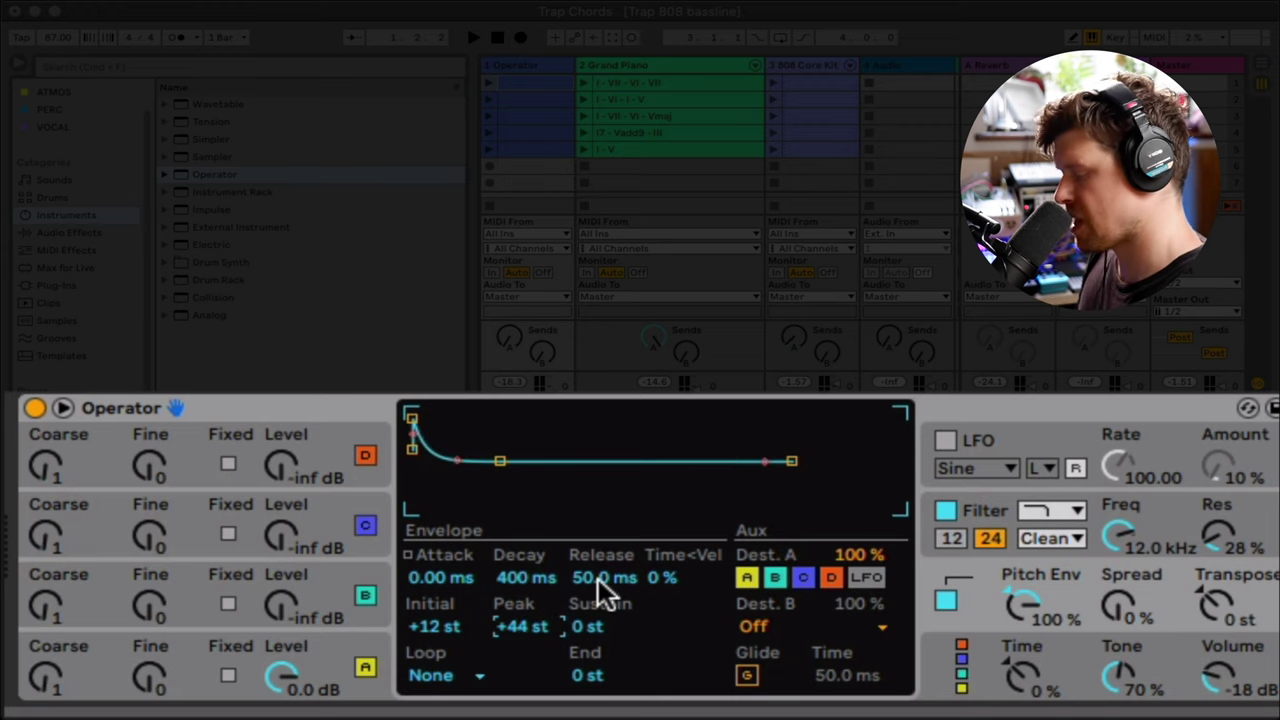
# - Set the pitch envelope decay to 58 ms and lower its amount to 81 %
pyautogui.click(517, 579)
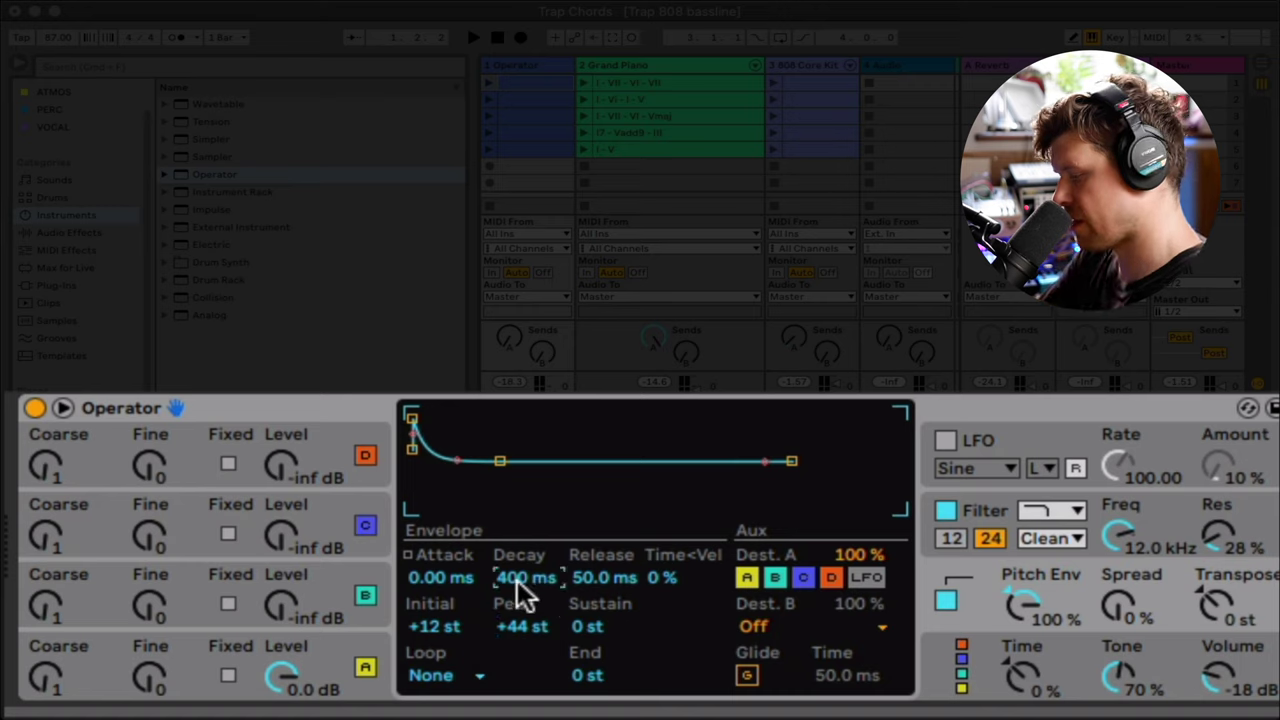
pyautogui.write('58')
pyautogui.press('Return')
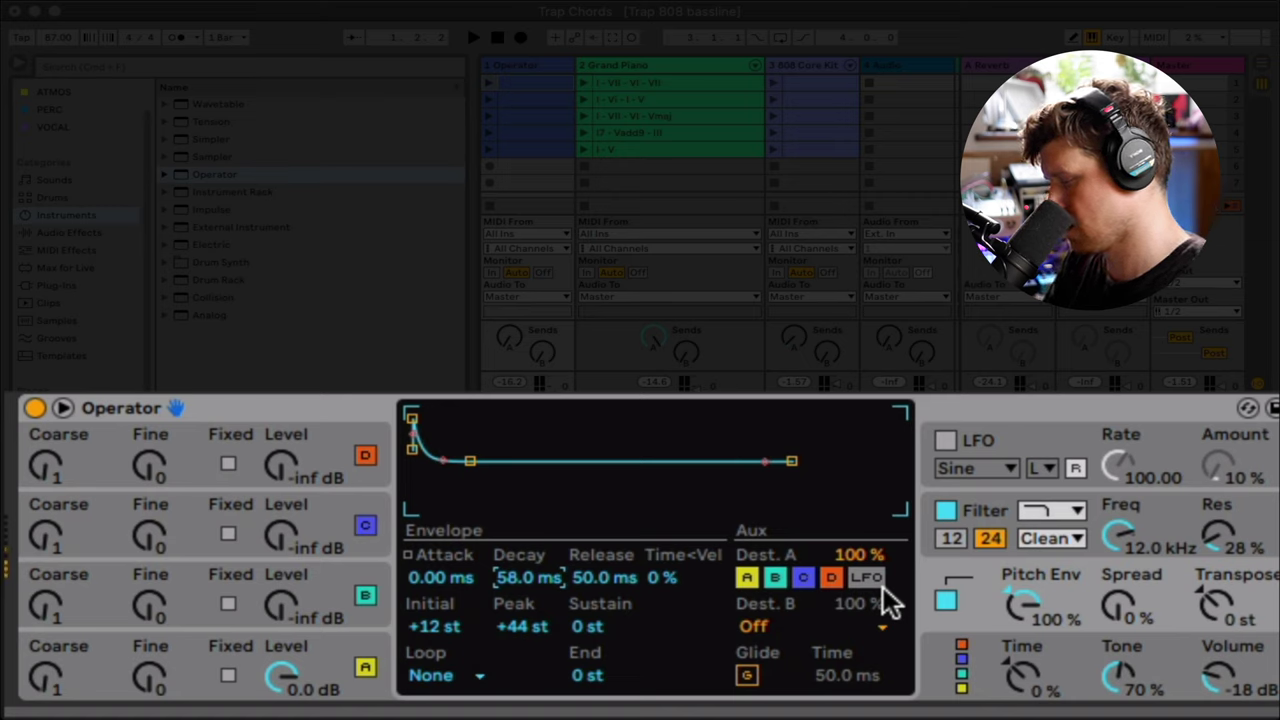
pyautogui.moveTo(1020, 608); pyautogui.dragTo(1024, 548)
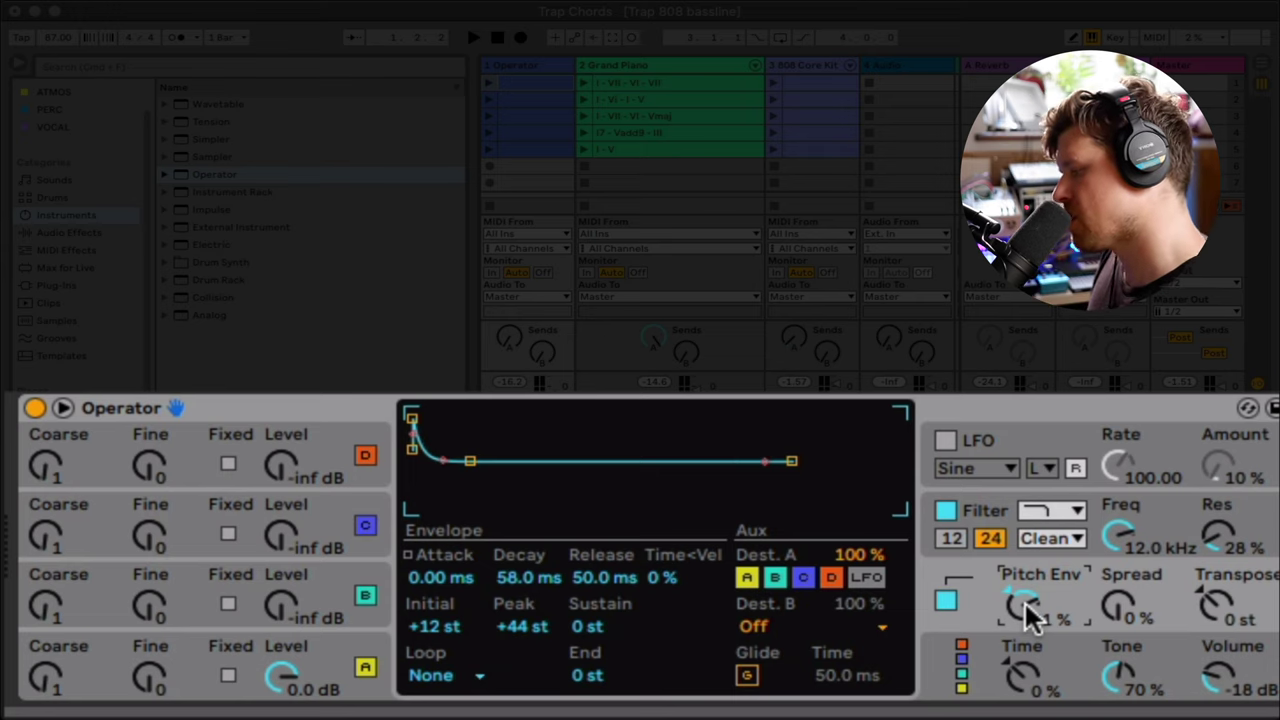
# - Draw oscillator A's User wave: a full-height fundamental, a partial second harmonic, upper harmonics cleared
pyautogui.click(171, 645)
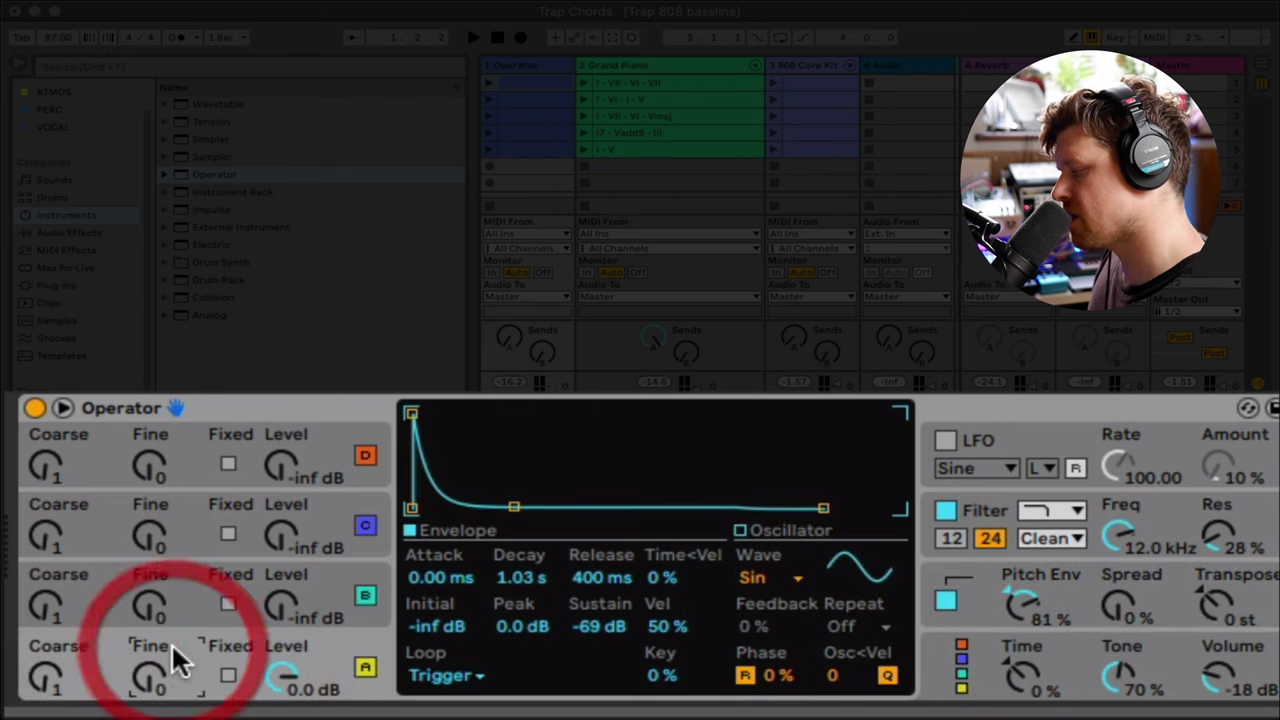
pyautogui.click(790, 535)
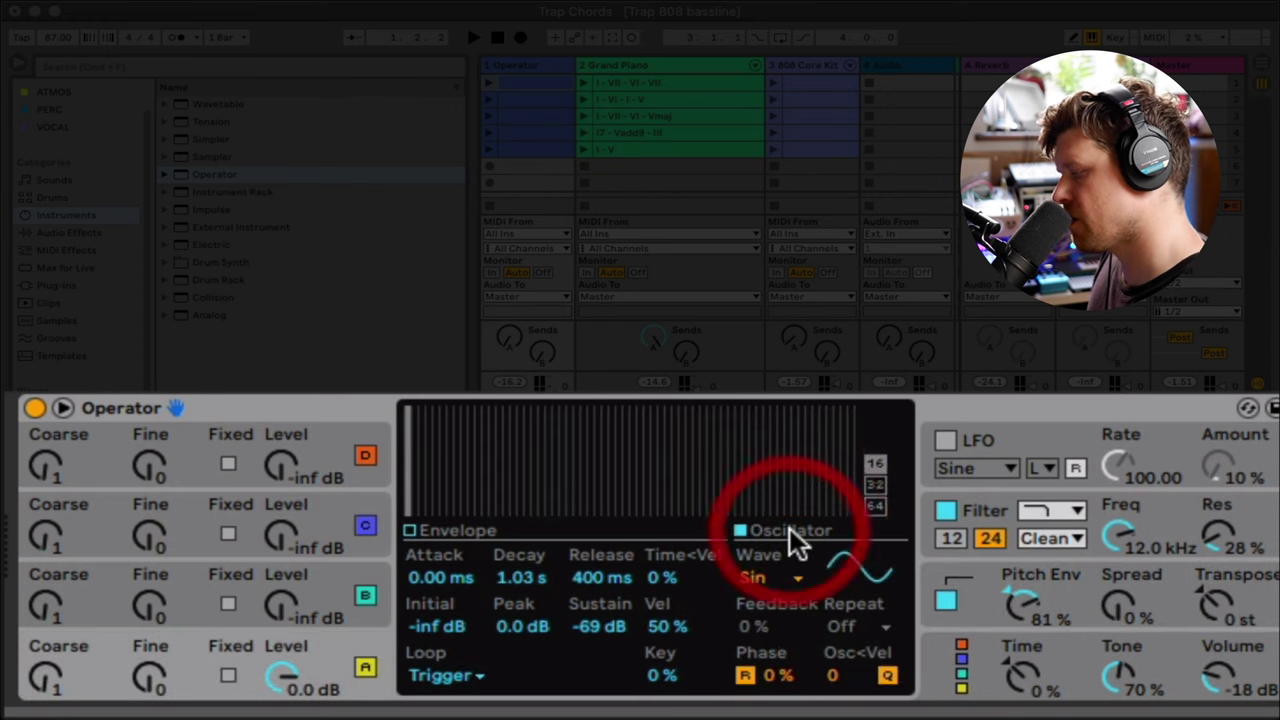
pyautogui.click(410, 405)
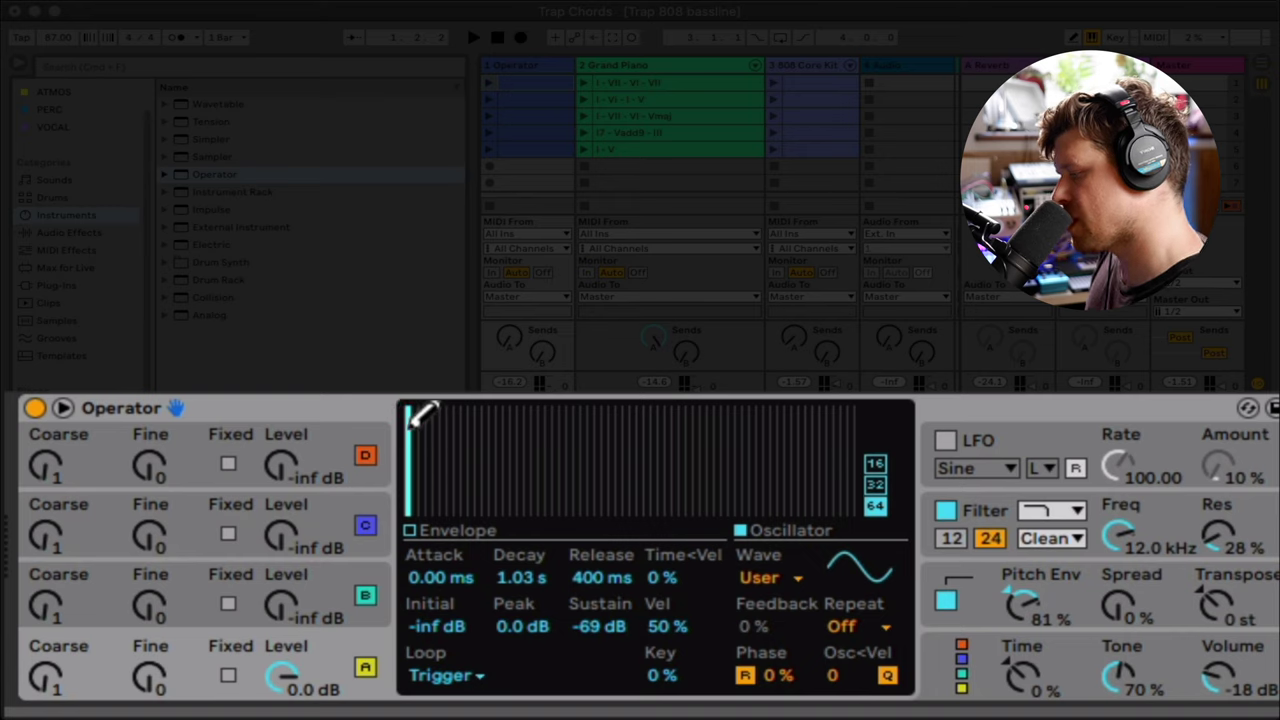
pyautogui.click(418, 428)
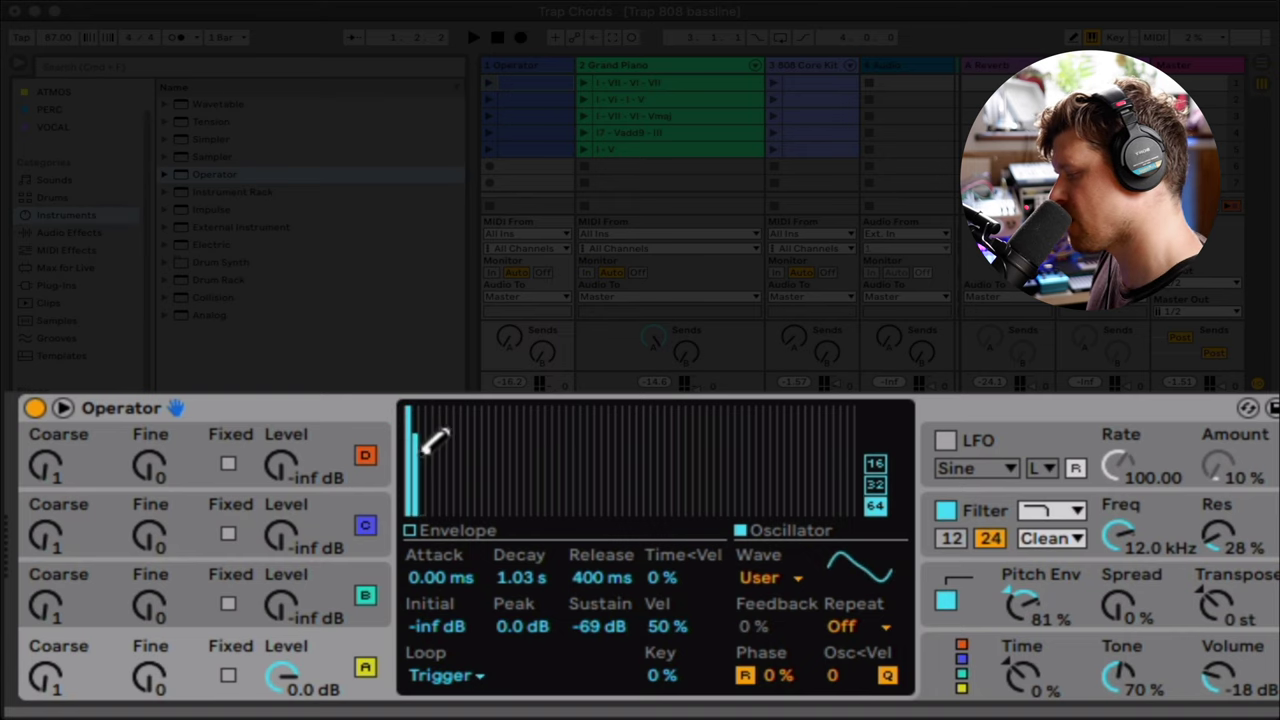
pyautogui.click(428, 470)
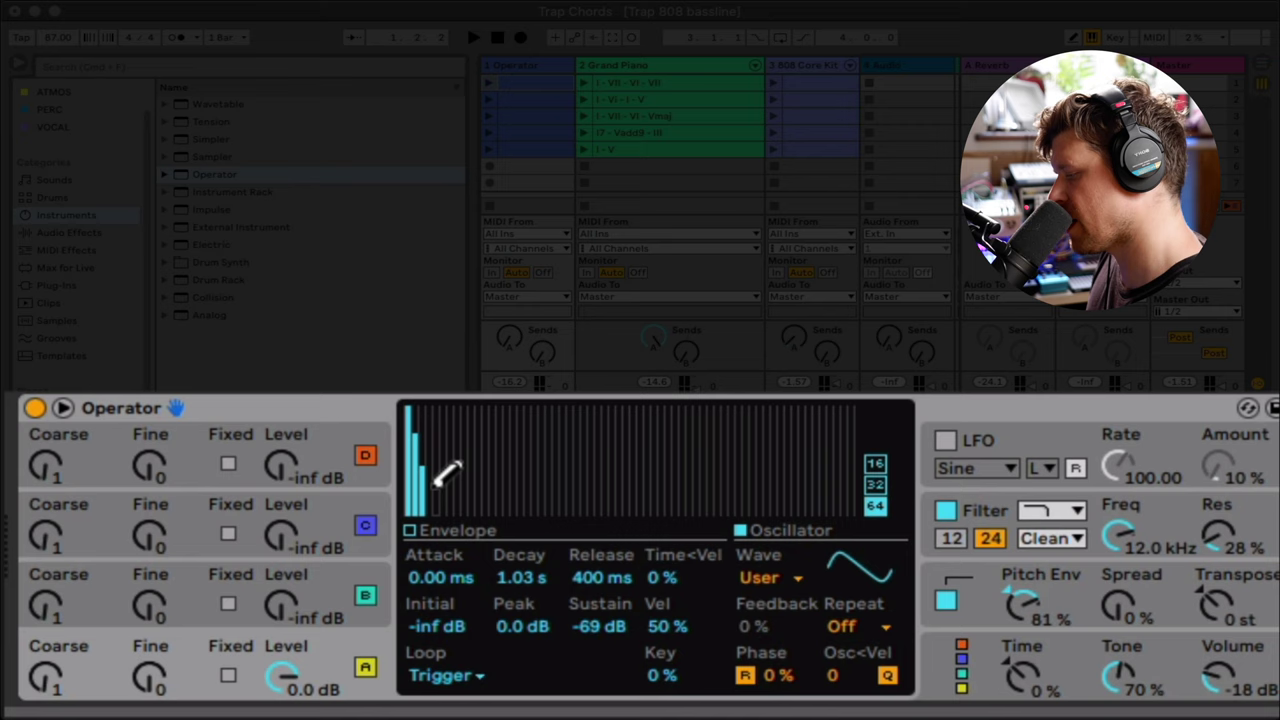
pyautogui.click(424, 478)
pyautogui.click(425, 490)
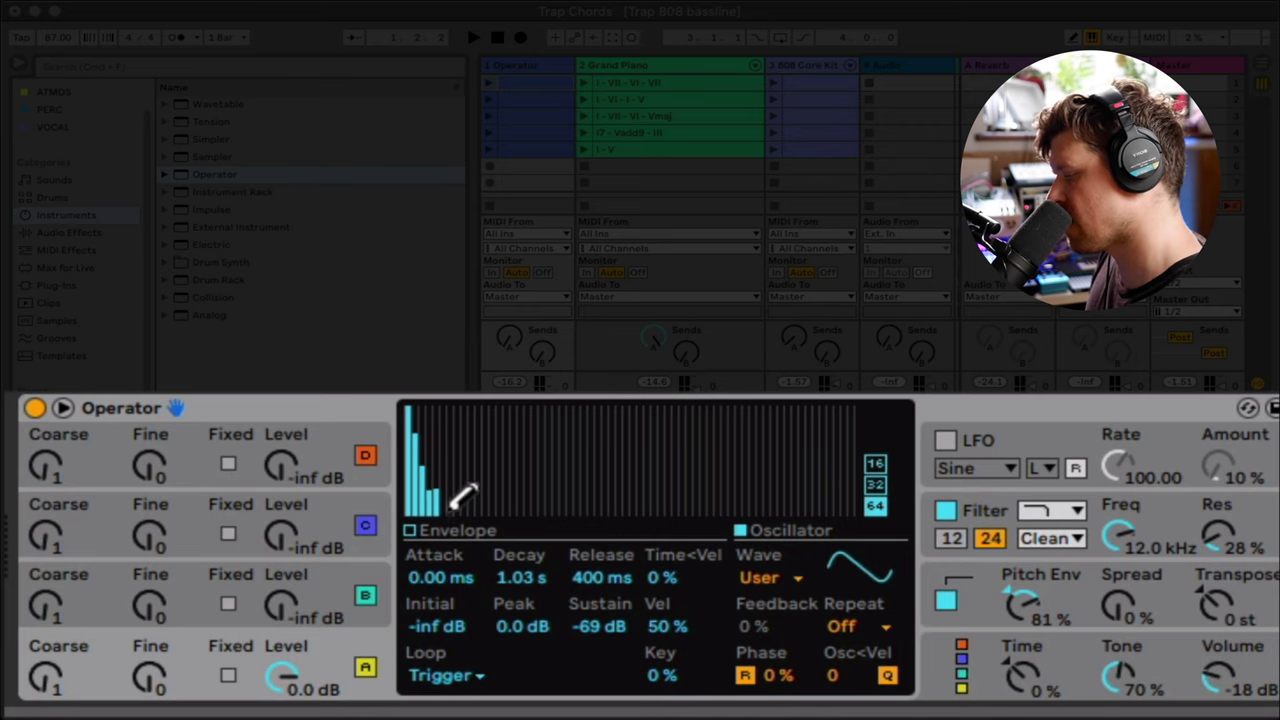
pyautogui.click(438, 505)
pyautogui.moveTo(450, 493)
pyautogui.mouseDown()
pyautogui.moveTo(432, 510)
pyautogui.moveTo(417, 449)
pyautogui.moveTo(437, 460)
pyautogui.moveTo(407, 465)
pyautogui.mouseUp()
pyautogui.click(428, 508)
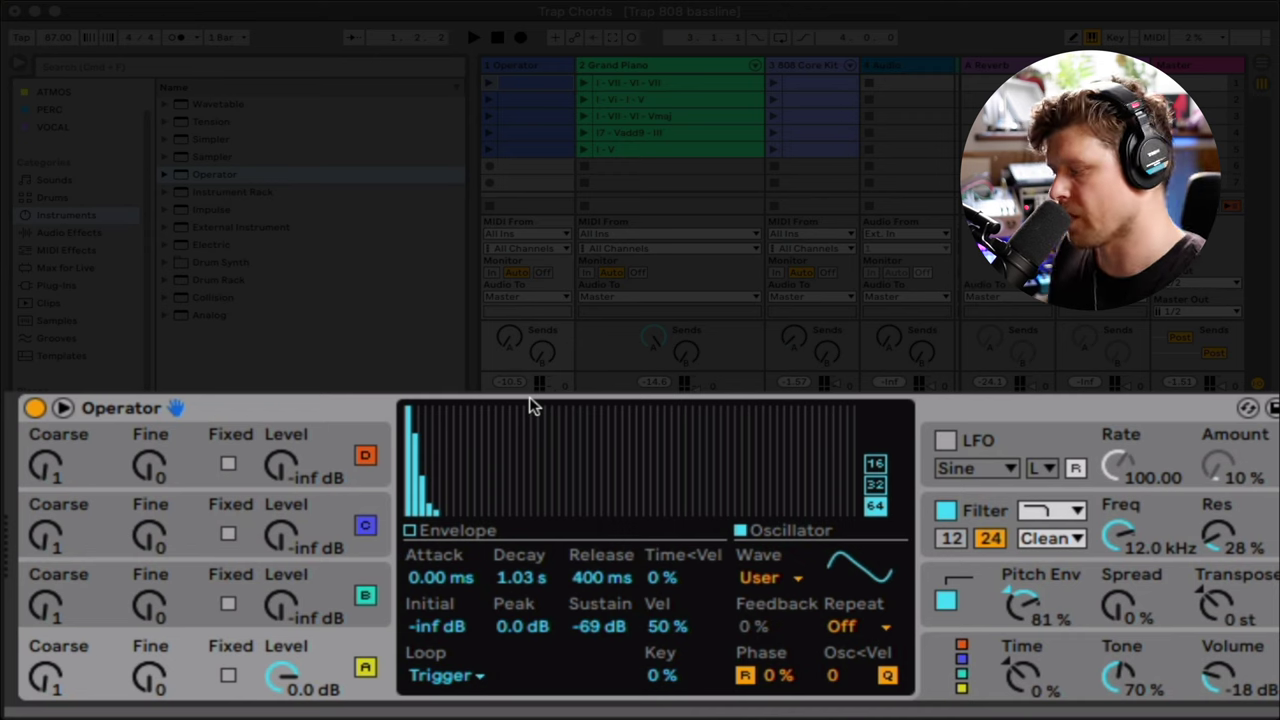
# - Limit Operator to a single voice in its global settings
pyautogui.click(1070, 676)
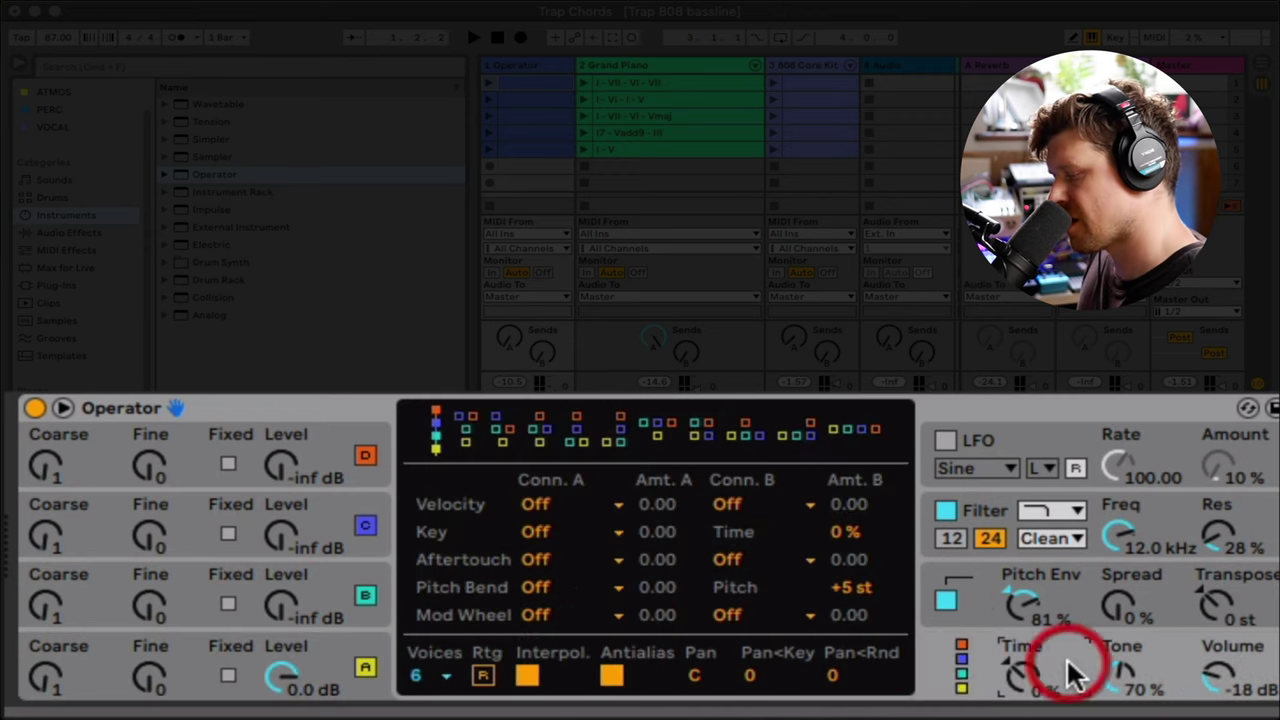
pyautogui.click(420, 677)
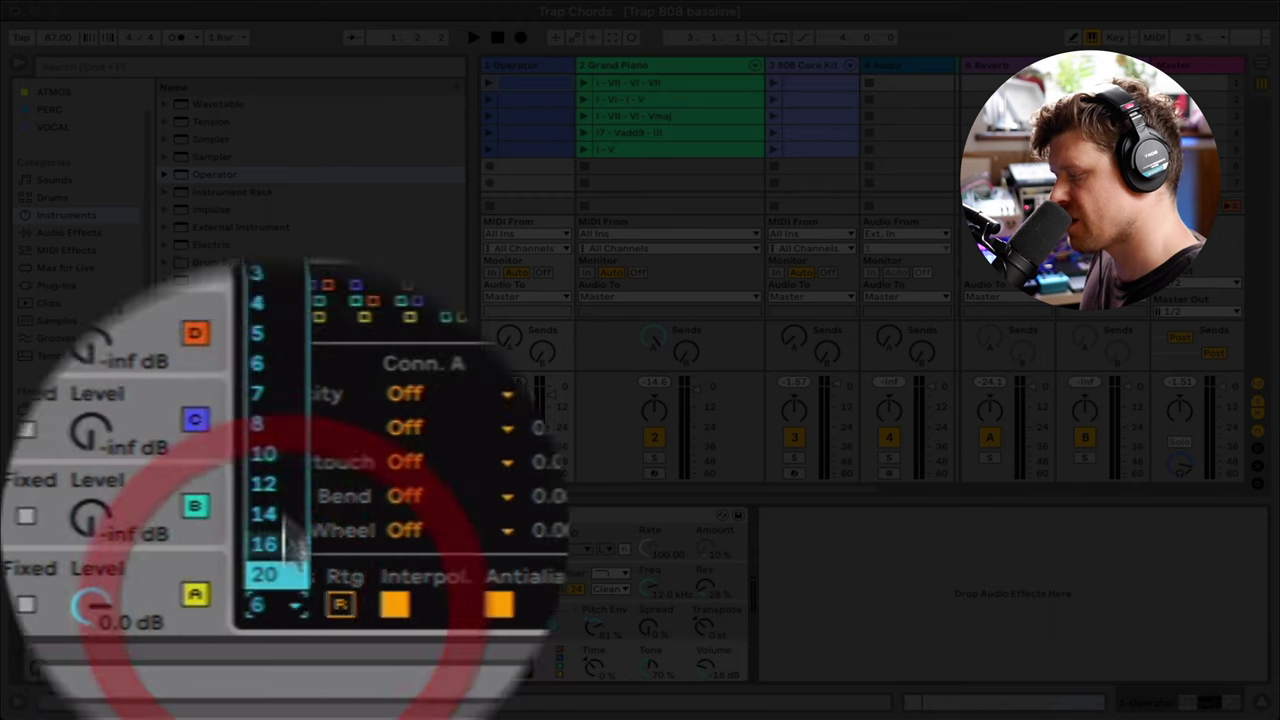
pyautogui.click(287, 458)
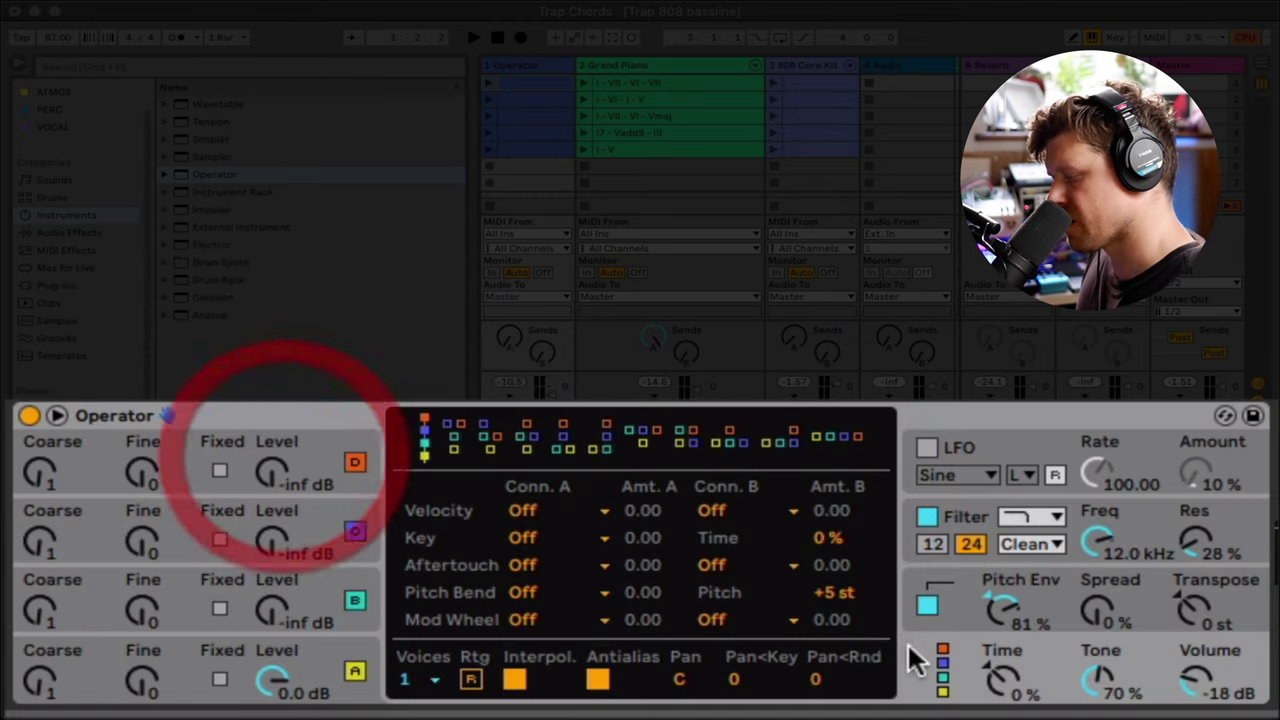
# - Turn on Operator's glide with a 79.4 ms glide time
pyautogui.click(969, 587)
pyautogui.click(731, 679)
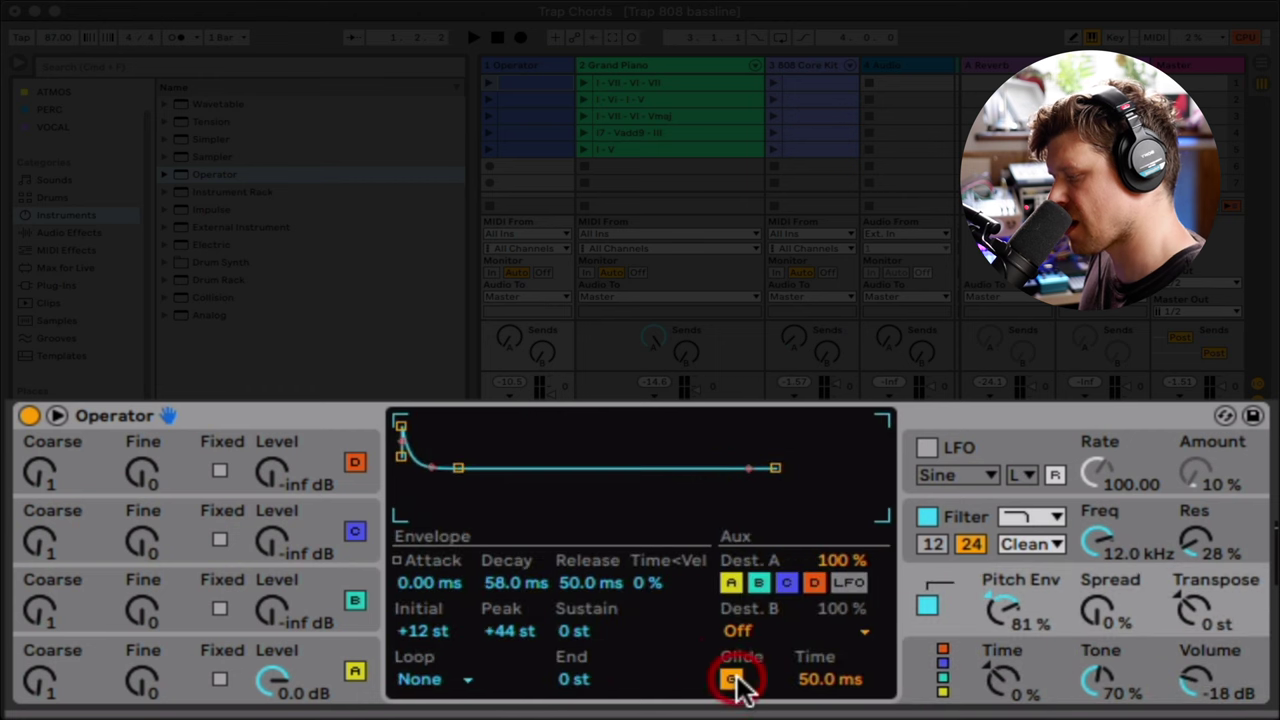
pyautogui.moveTo(823, 694)
pyautogui.mouseDown()
pyautogui.moveTo(823, 670)
pyautogui.moveTo(823, 690)
pyautogui.mouseUp()
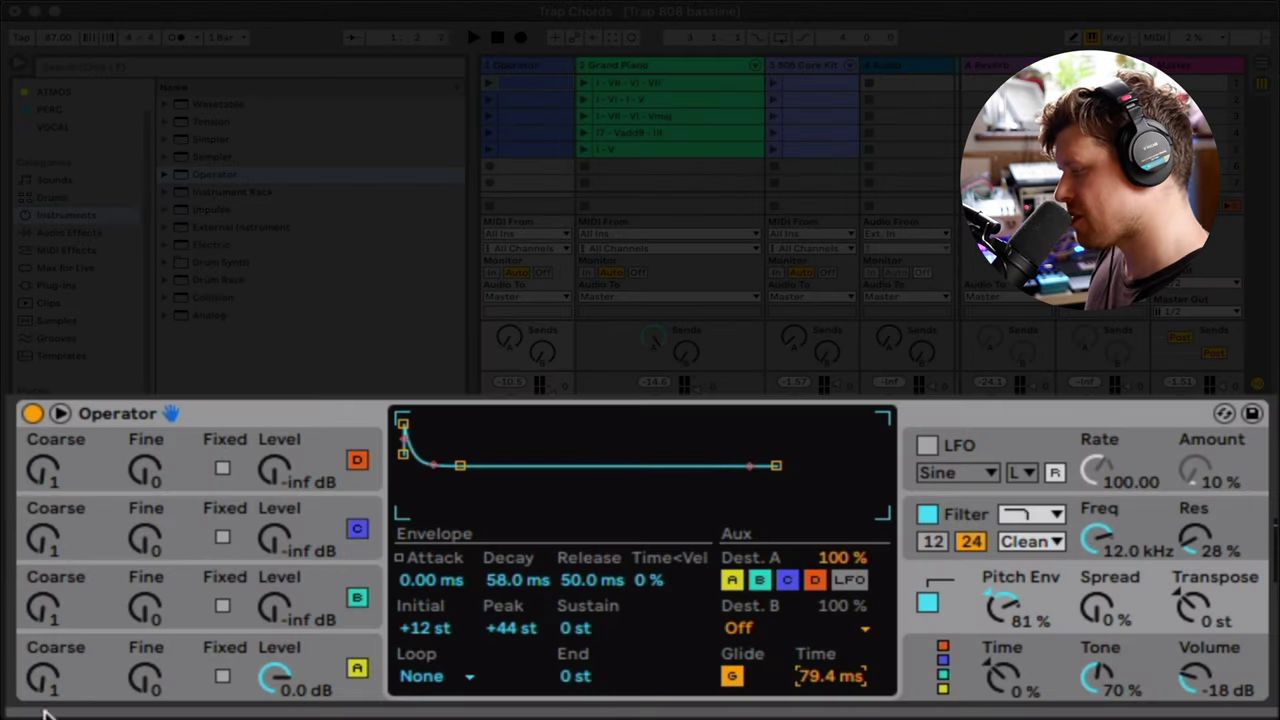
# - Stretch oscillator A's envelope decay to 6.19 s, auditioning the bass during playback
pyautogui.click(195, 645)
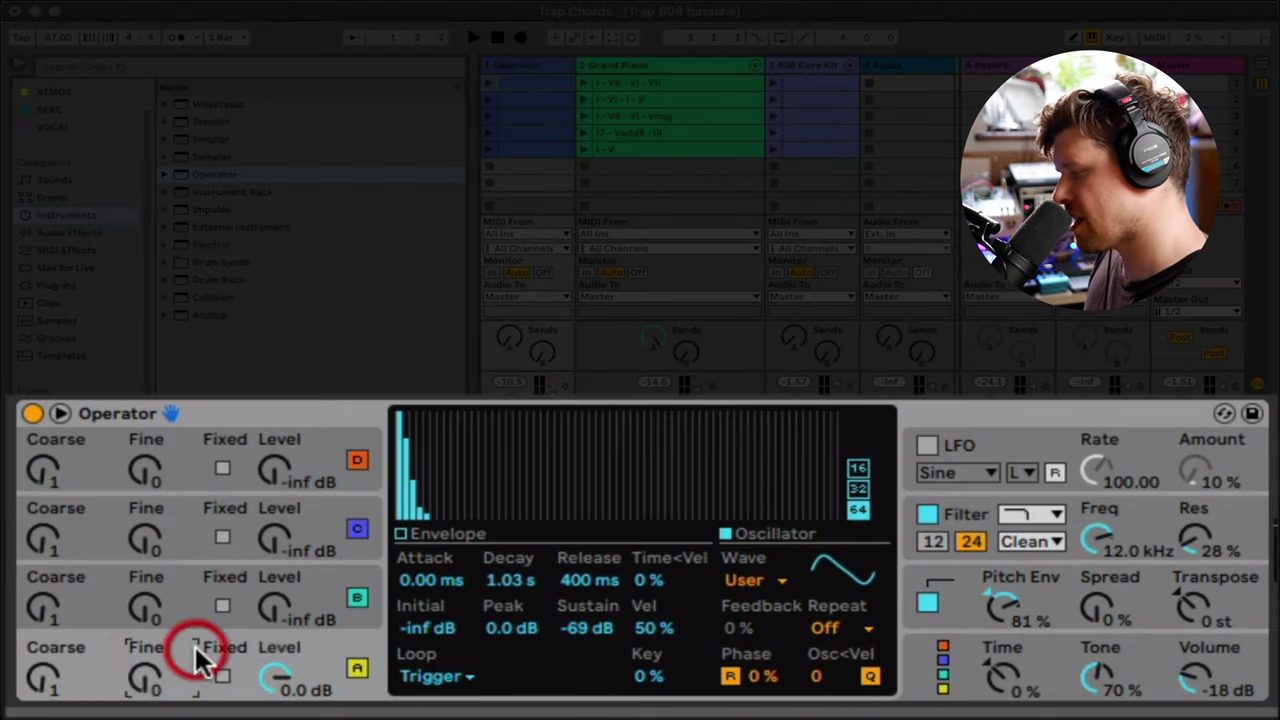
pyautogui.click(480, 533)
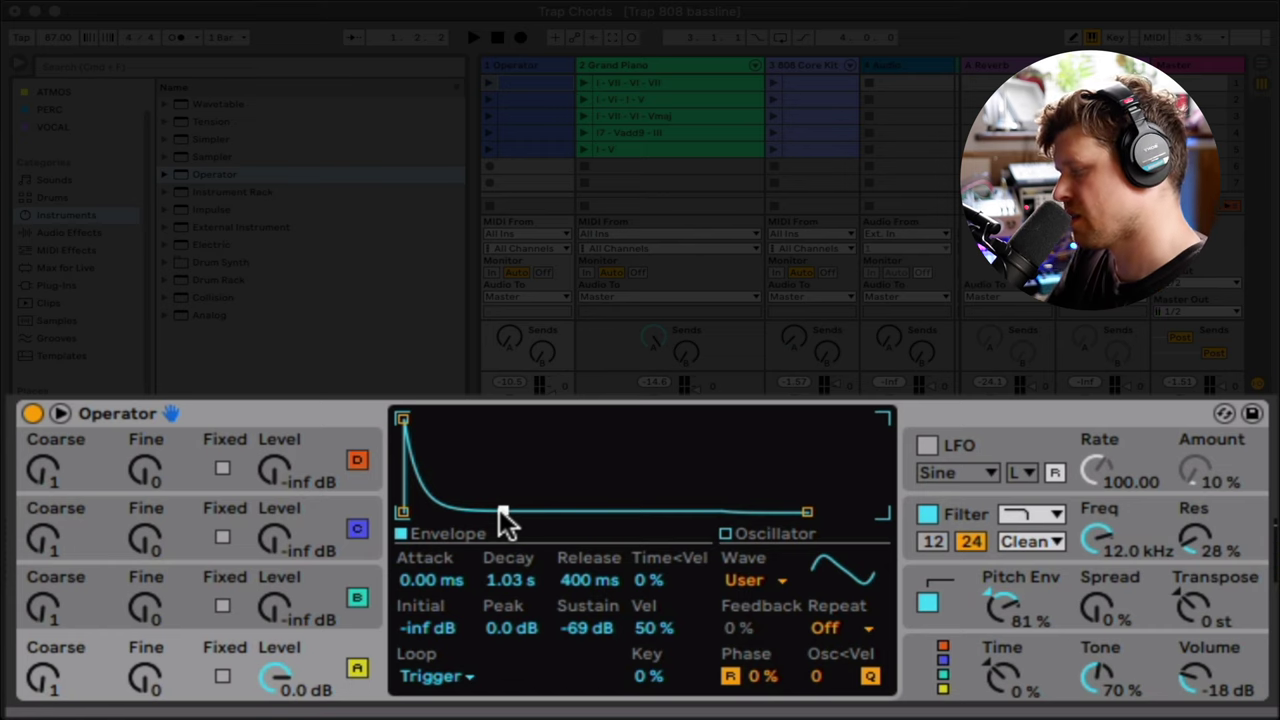
pyautogui.moveTo(505, 520)
pyautogui.mouseDown()
pyautogui.moveTo(543, 522)
pyautogui.moveTo(519, 524)
pyautogui.mouseUp()
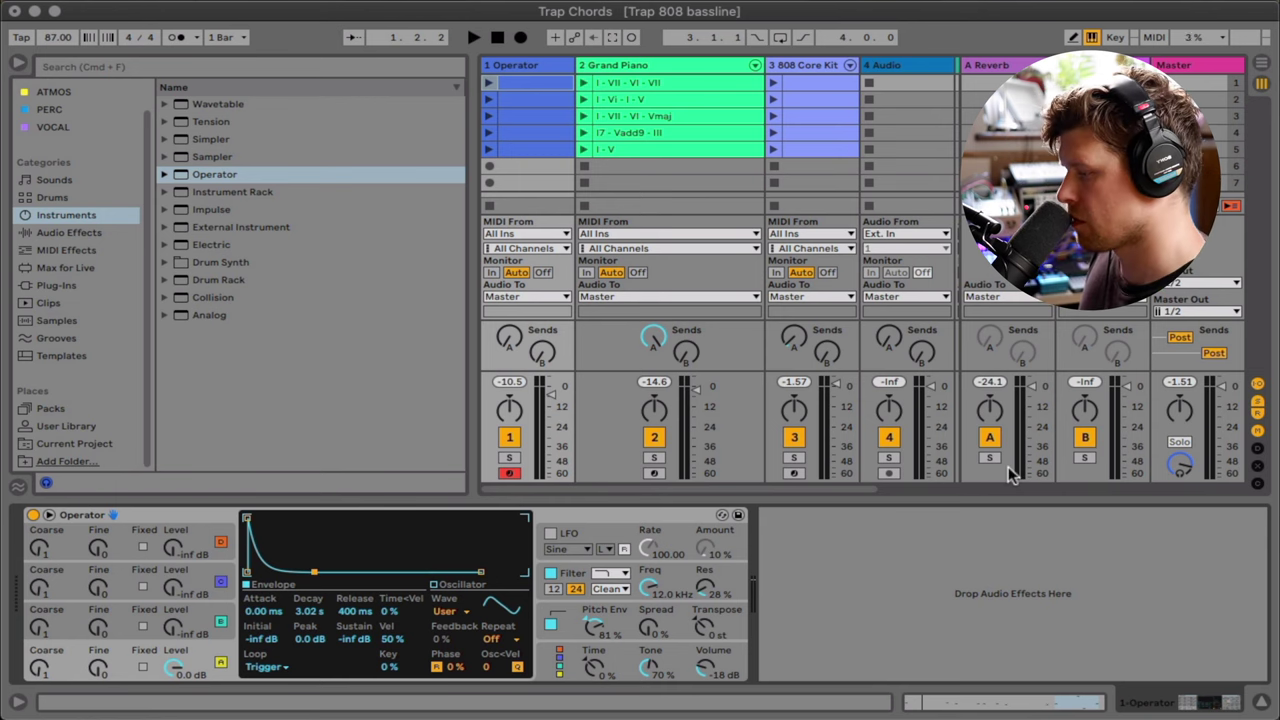
pyautogui.press('space')
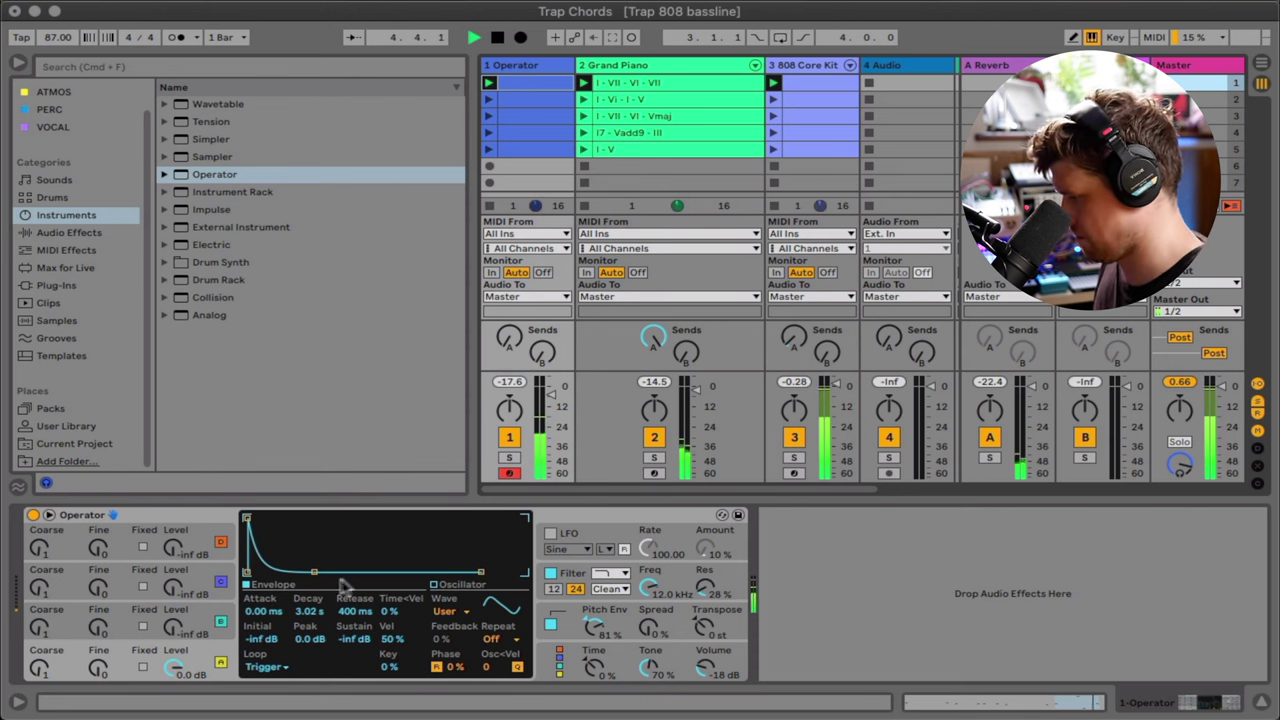
pyautogui.moveTo(314, 571); pyautogui.dragTo(320, 571)
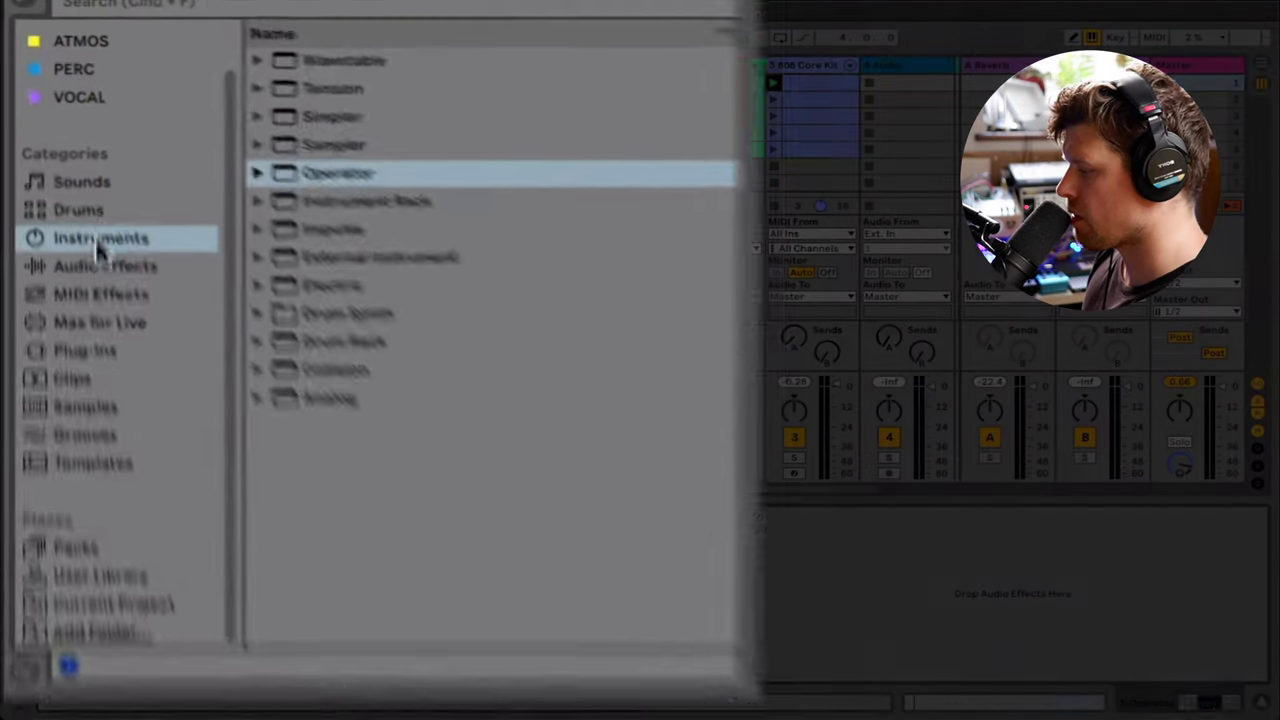
# - Place Drum Buss from the Drive & Color audio effects after Operator on the bass track
pyautogui.click(69, 232)
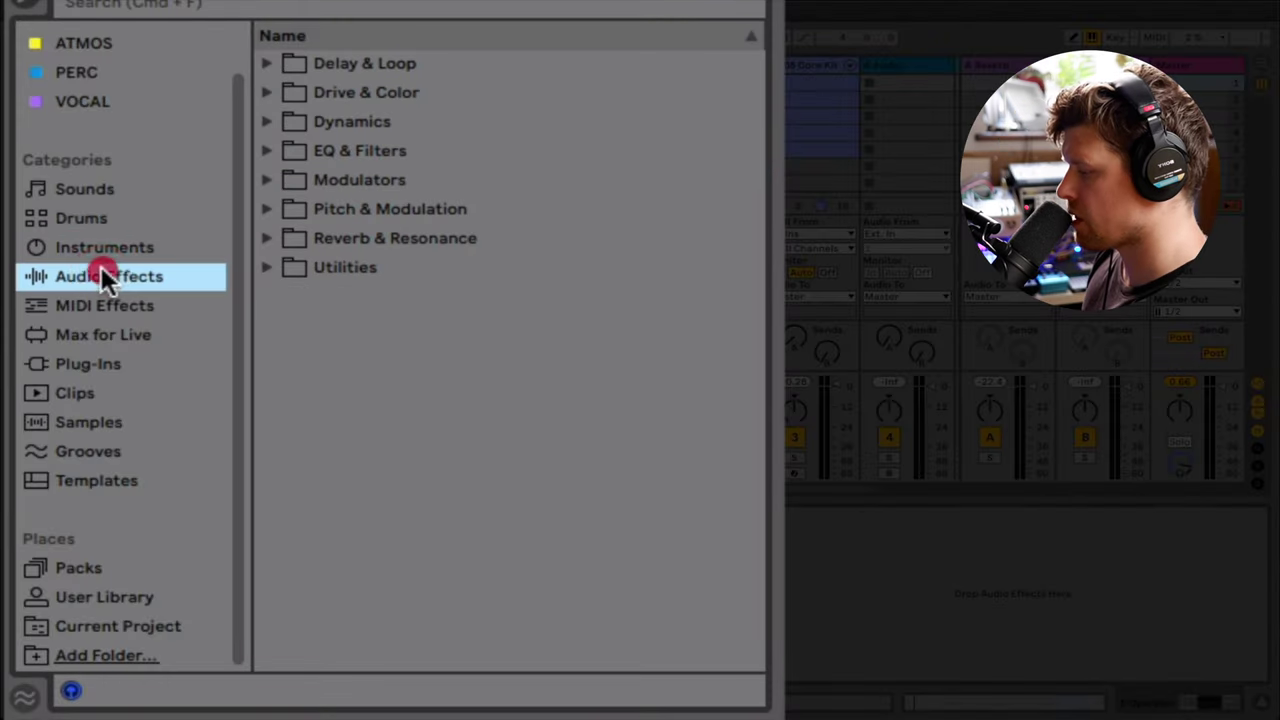
pyautogui.click(385, 97)
pyautogui.click(372, 94)
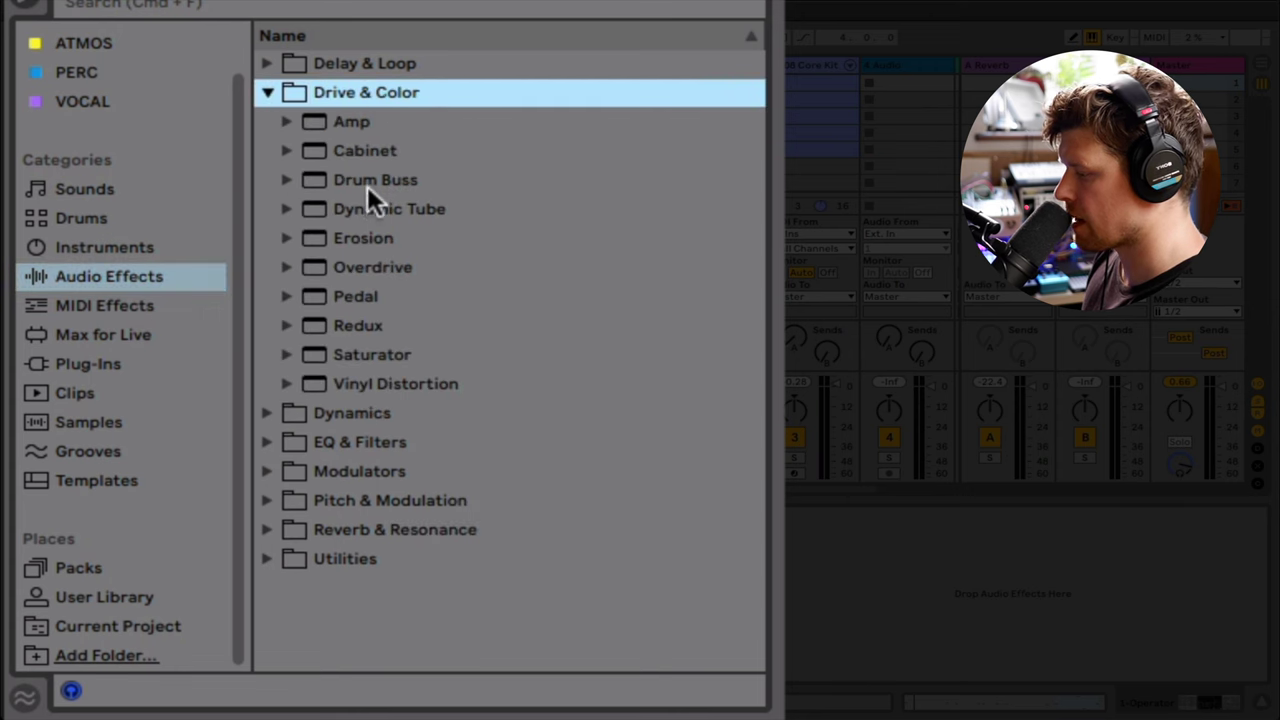
pyautogui.moveTo(367, 186); pyautogui.dragTo(1279, 719)
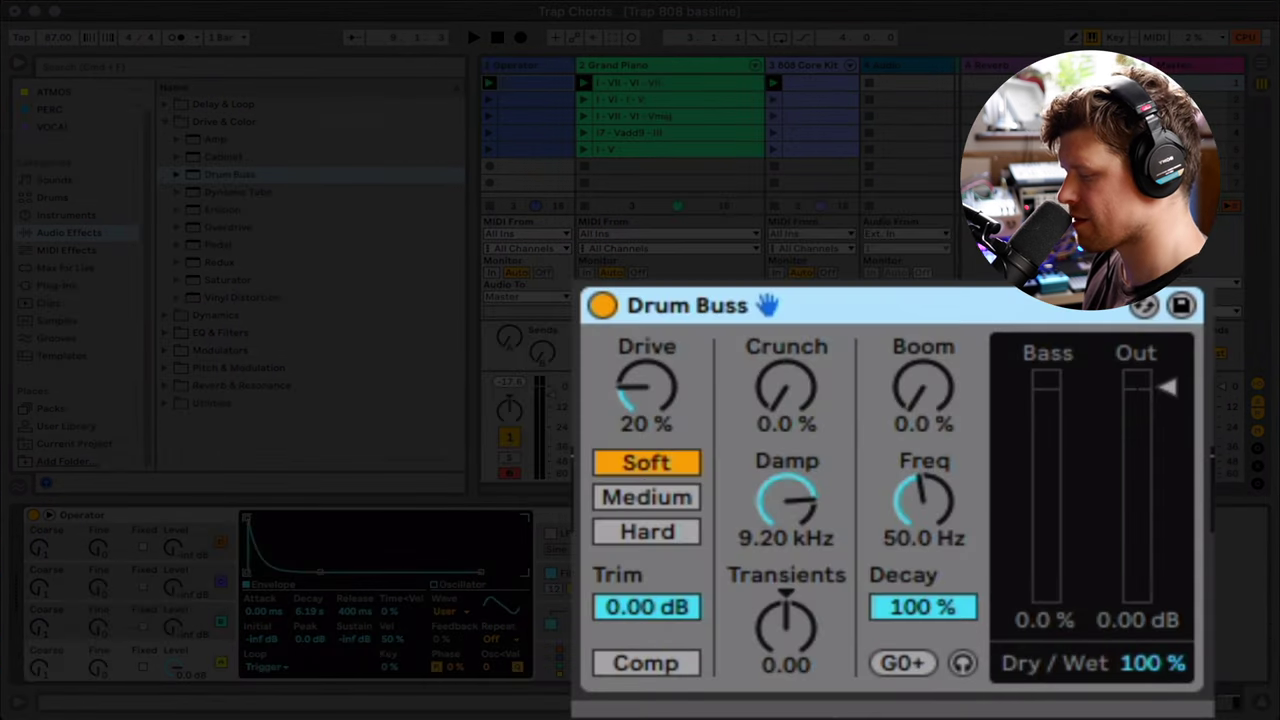
# - Set Drum Buss output to -6 dB and enable its compression
pyautogui.click(1131, 631)
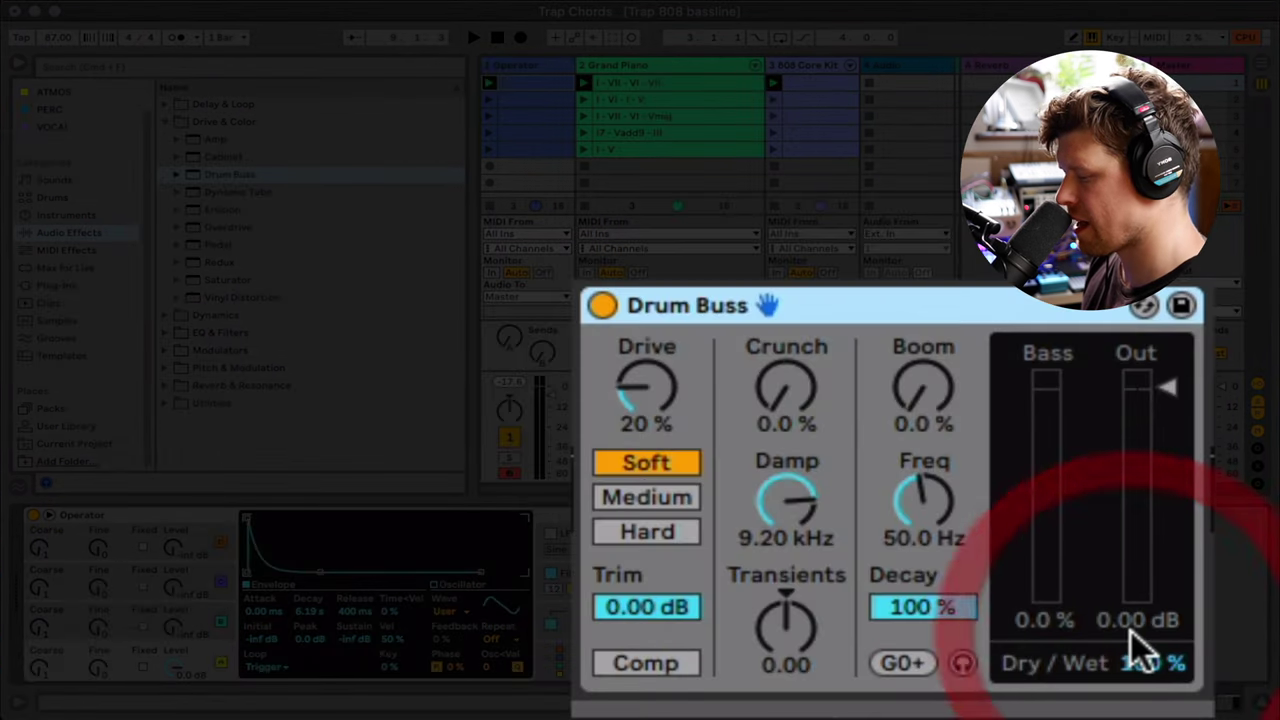
pyautogui.write('-6')
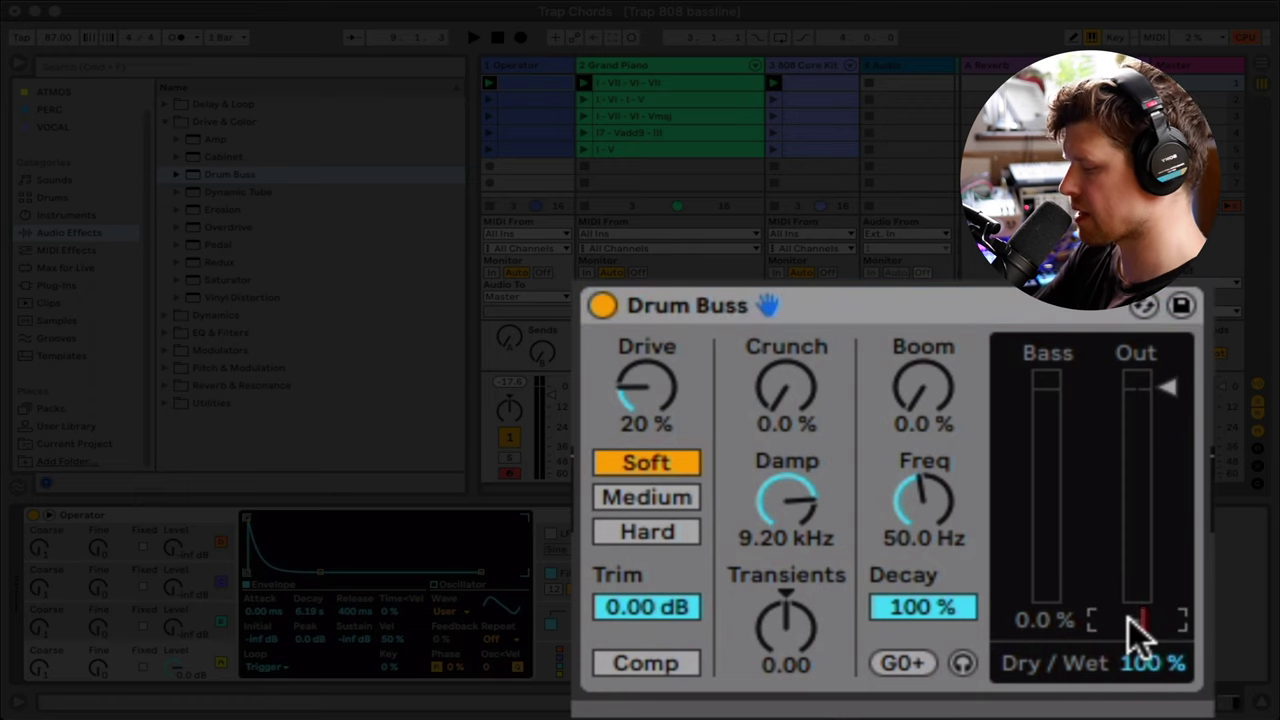
pyautogui.press('Return')
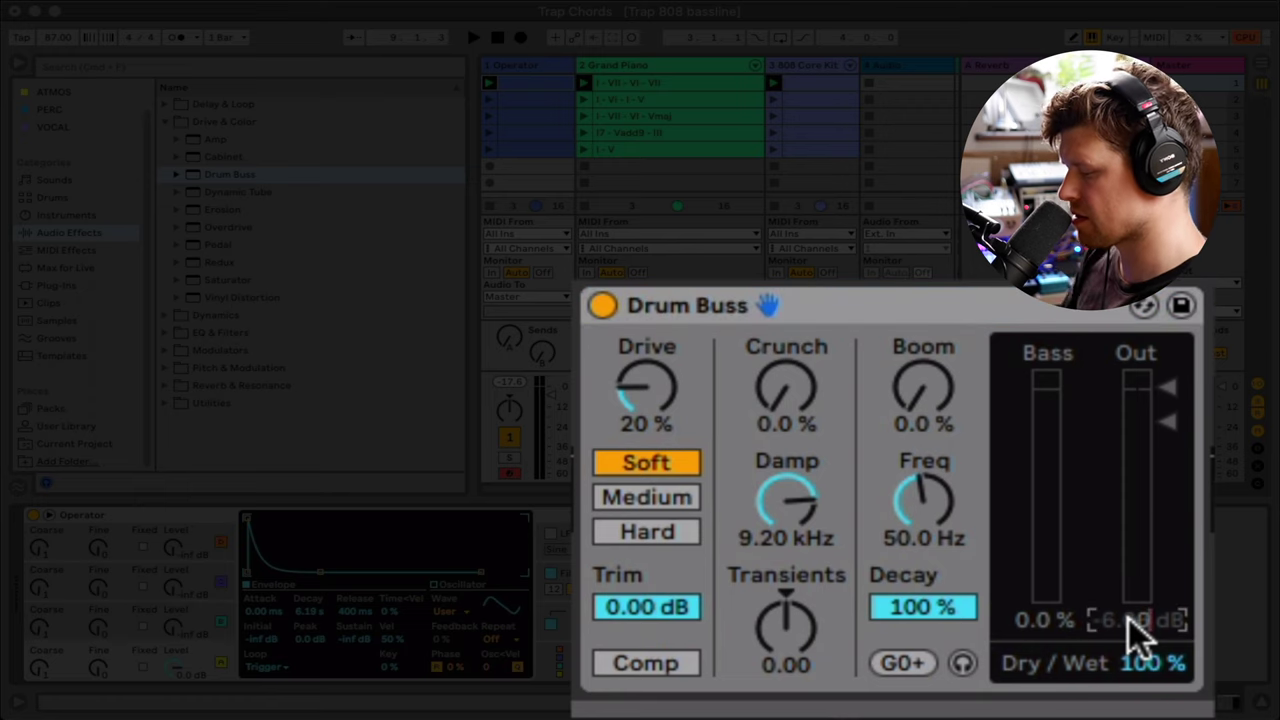
pyautogui.click(620, 668)
# - Set Crunch to 100 %, Boom to 21 %, Transients to 0.44, and Hard drive mode
pyautogui.moveTo(791, 380); pyautogui.dragTo(791, 290)
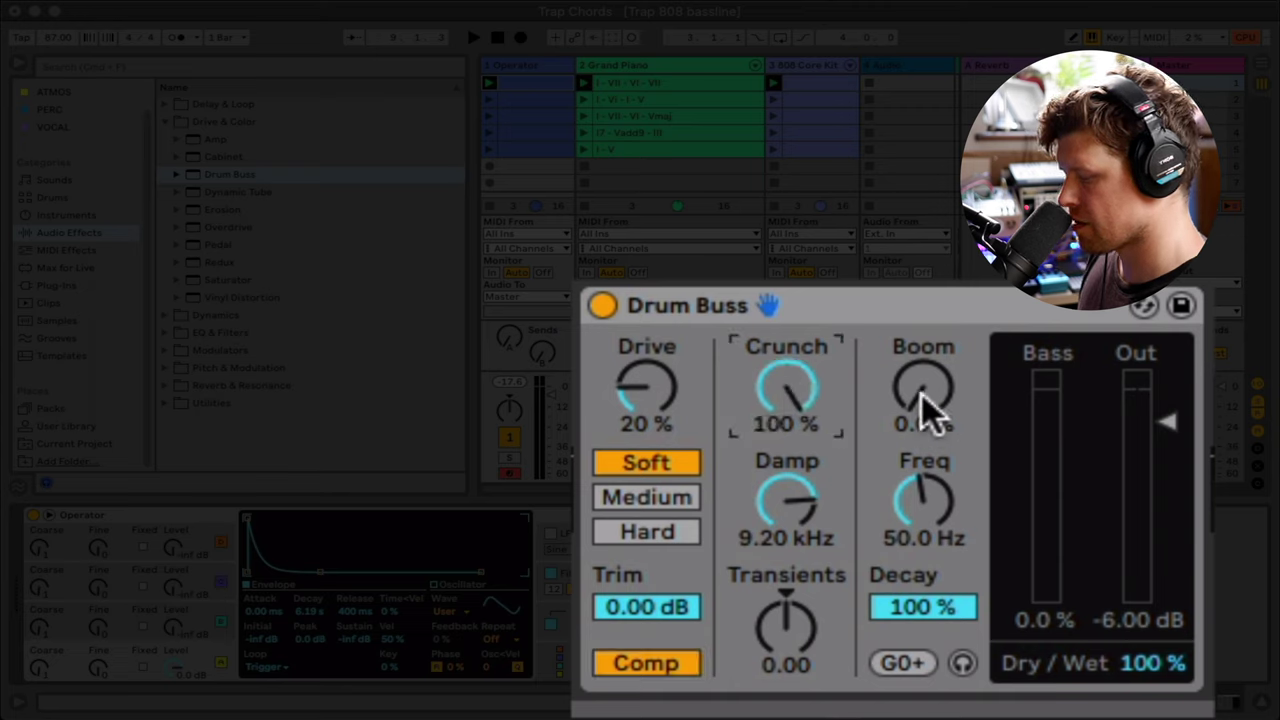
pyautogui.moveTo(928, 412); pyautogui.dragTo(928, 379)
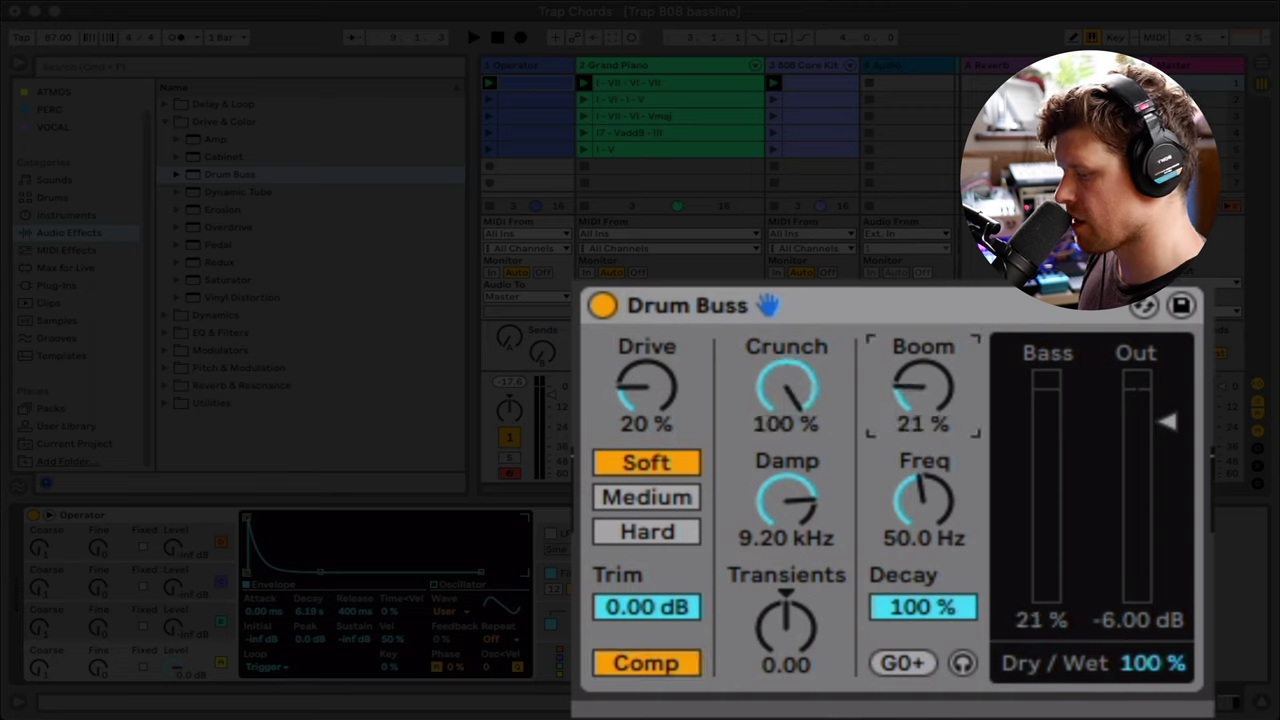
pyautogui.moveTo(782, 638); pyautogui.dragTo(782, 588)
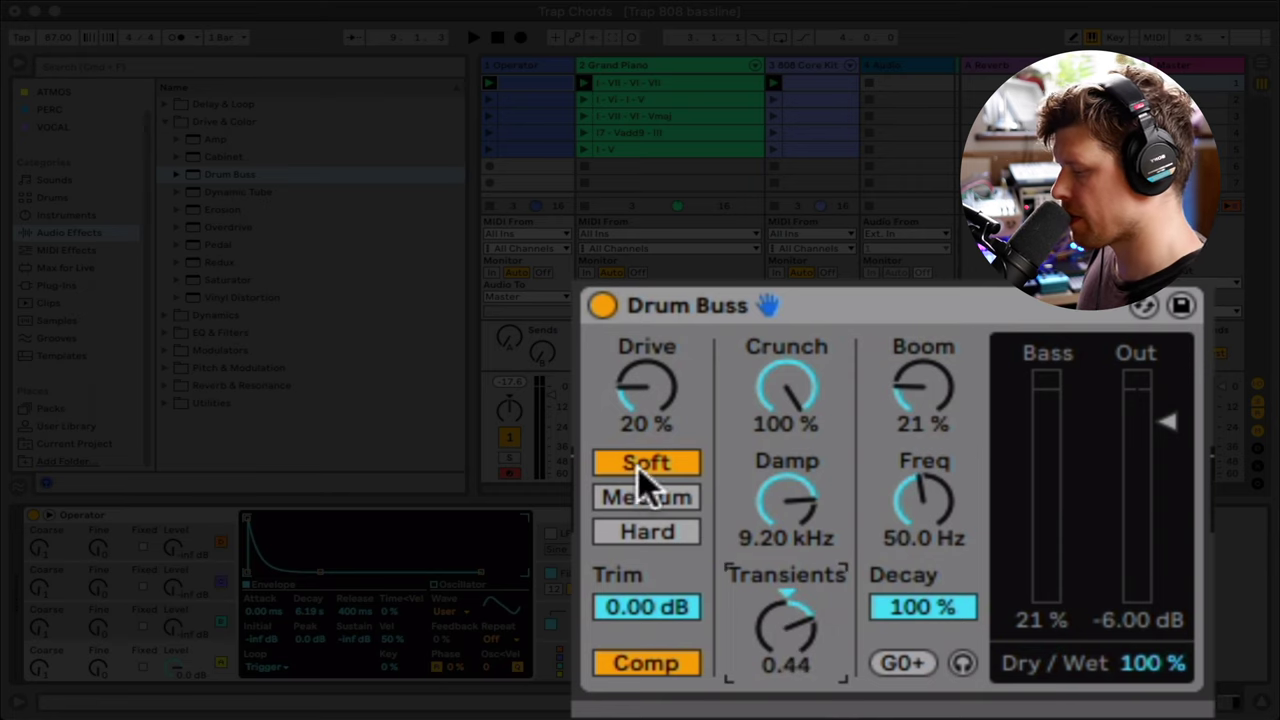
pyautogui.click(647, 531)
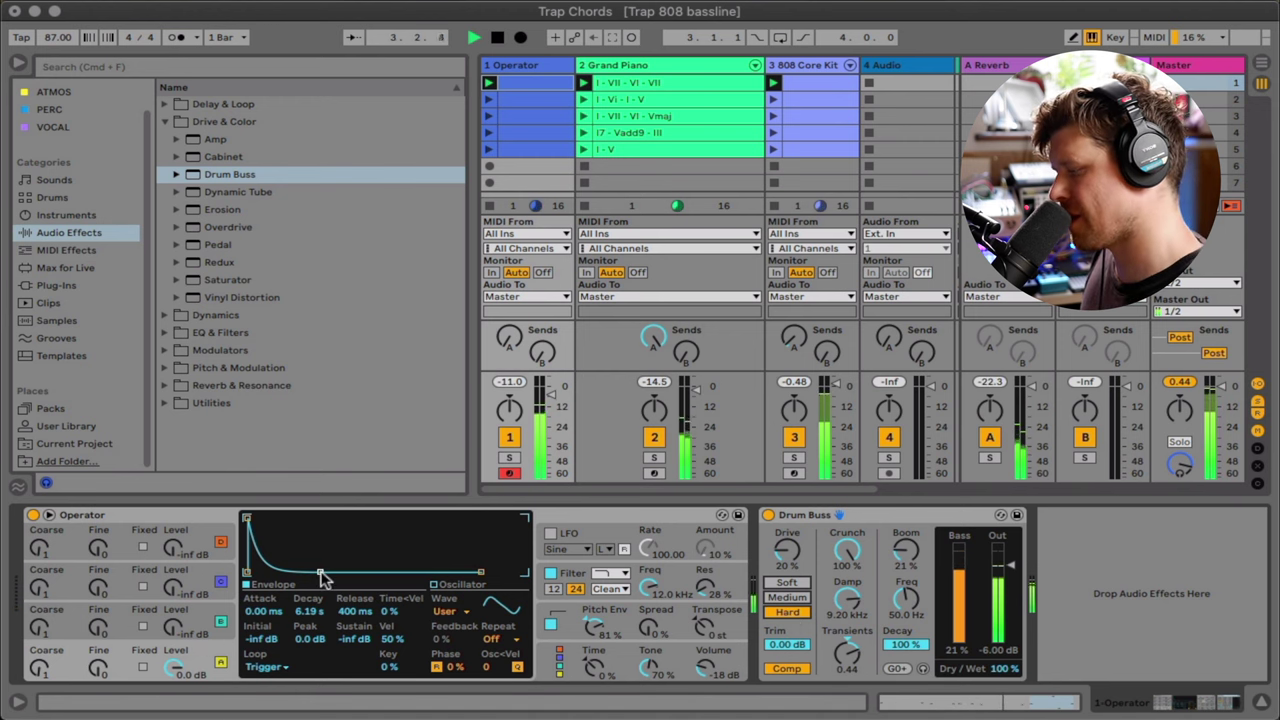
# - Pull Operator's envelope decay back from 6.19 s to about 2.11 s
pyautogui.moveTo(322, 578); pyautogui.dragTo(311, 575)
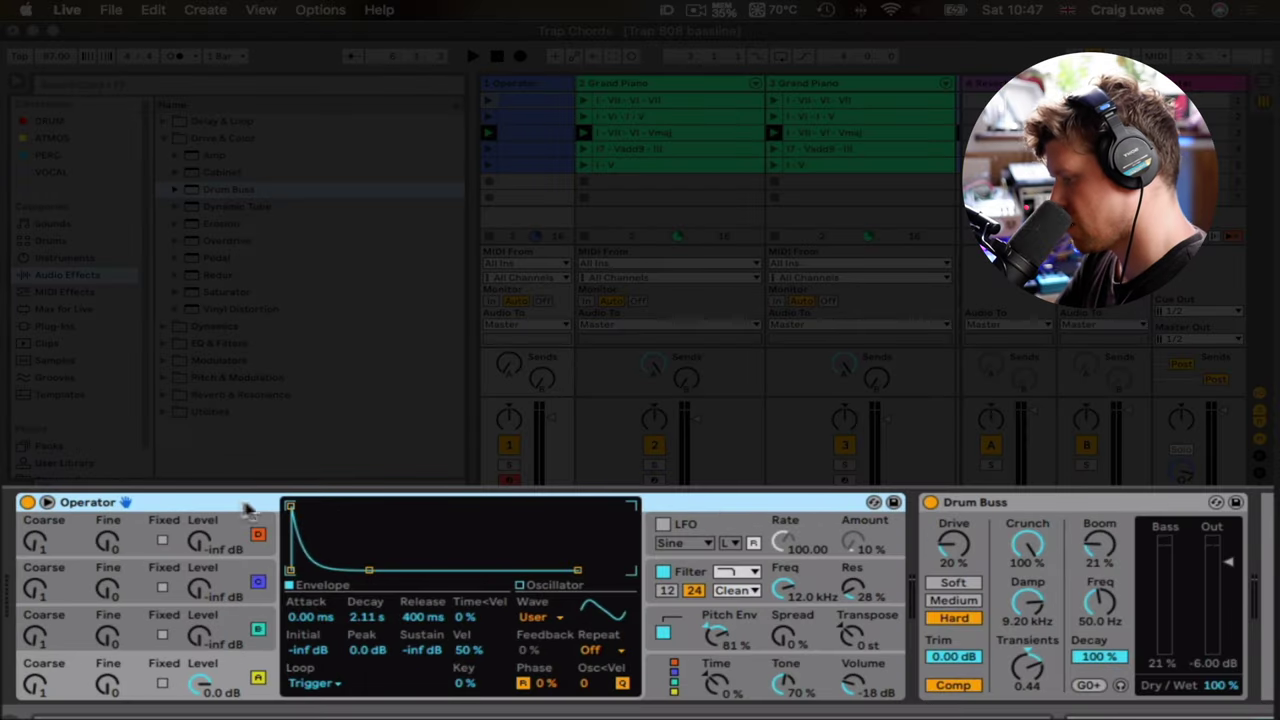
# - Group Operator and Drum Buss into an Instrument Rack and show its chain list
pyautogui.click(1072, 508)
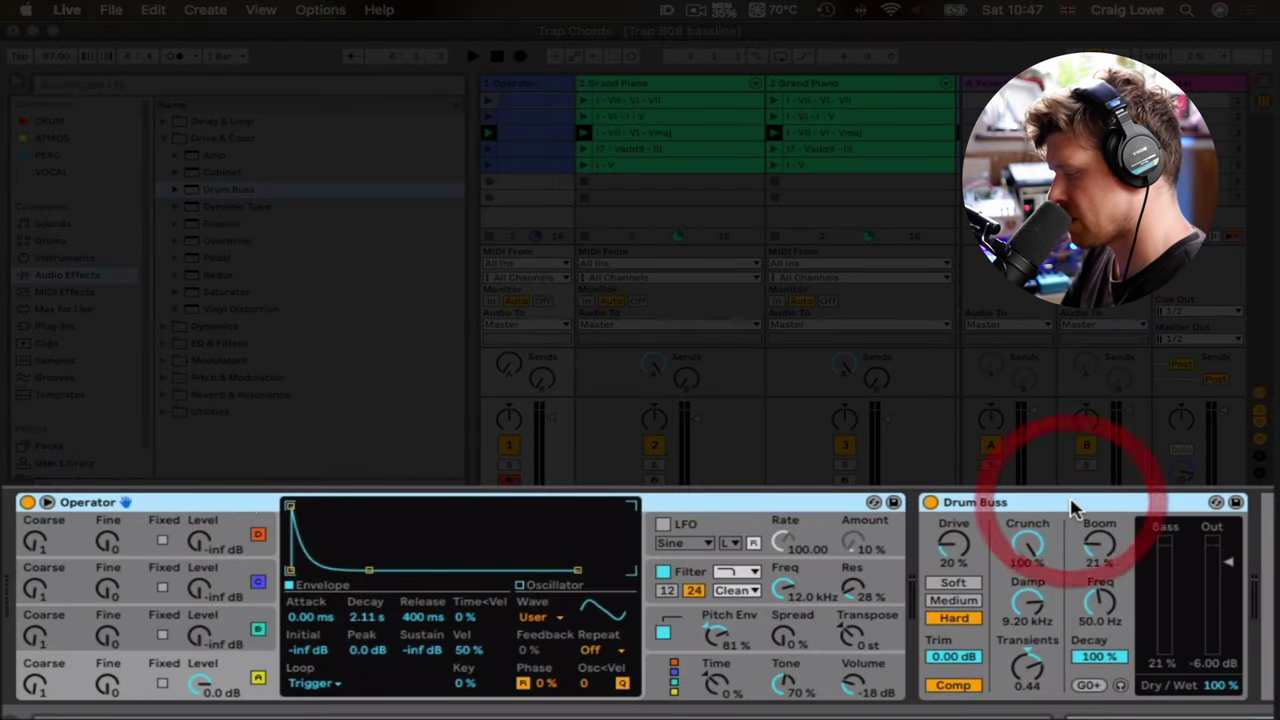
pyautogui.press('super+g')
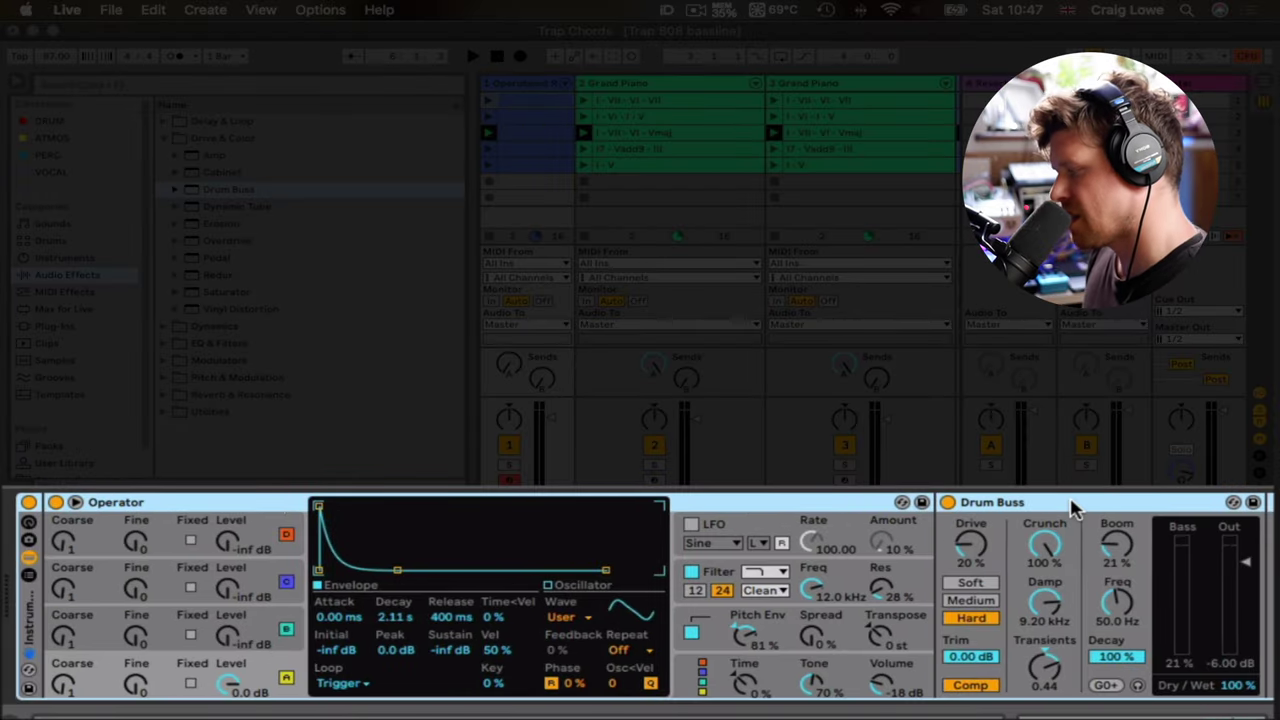
pyautogui.click(29, 560)
pyautogui.click(29, 560)
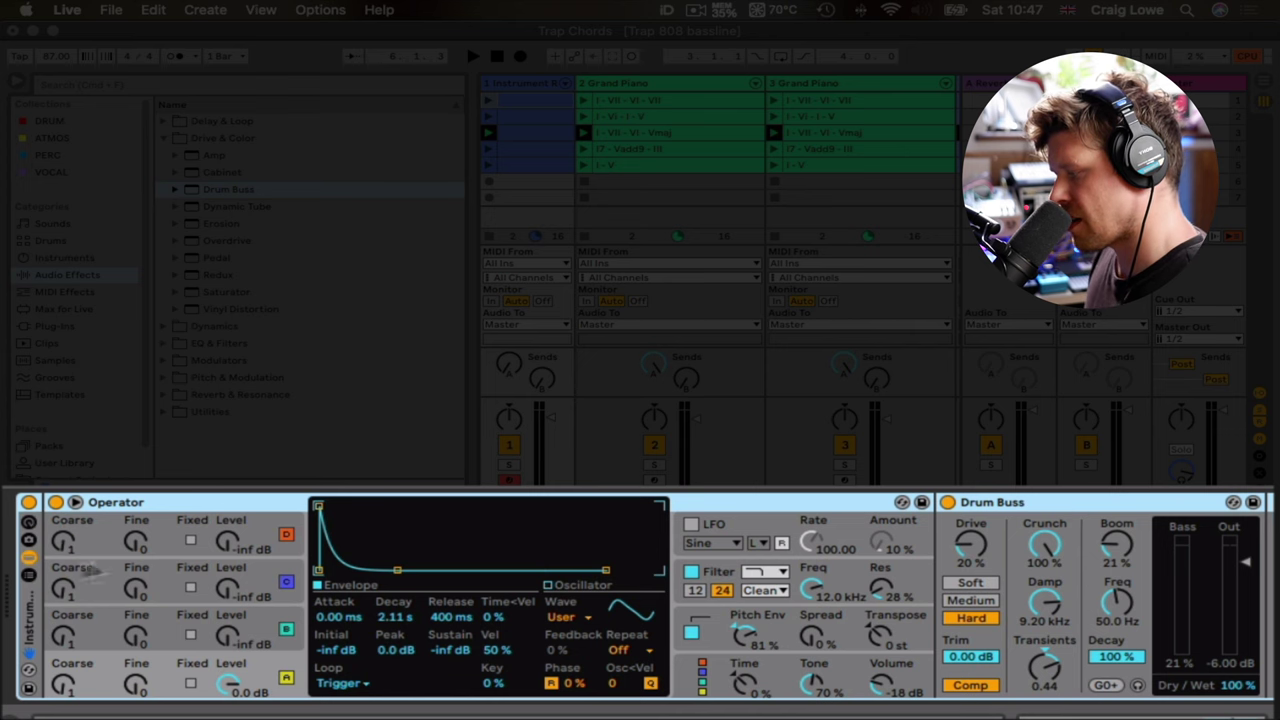
pyautogui.click(29, 577)
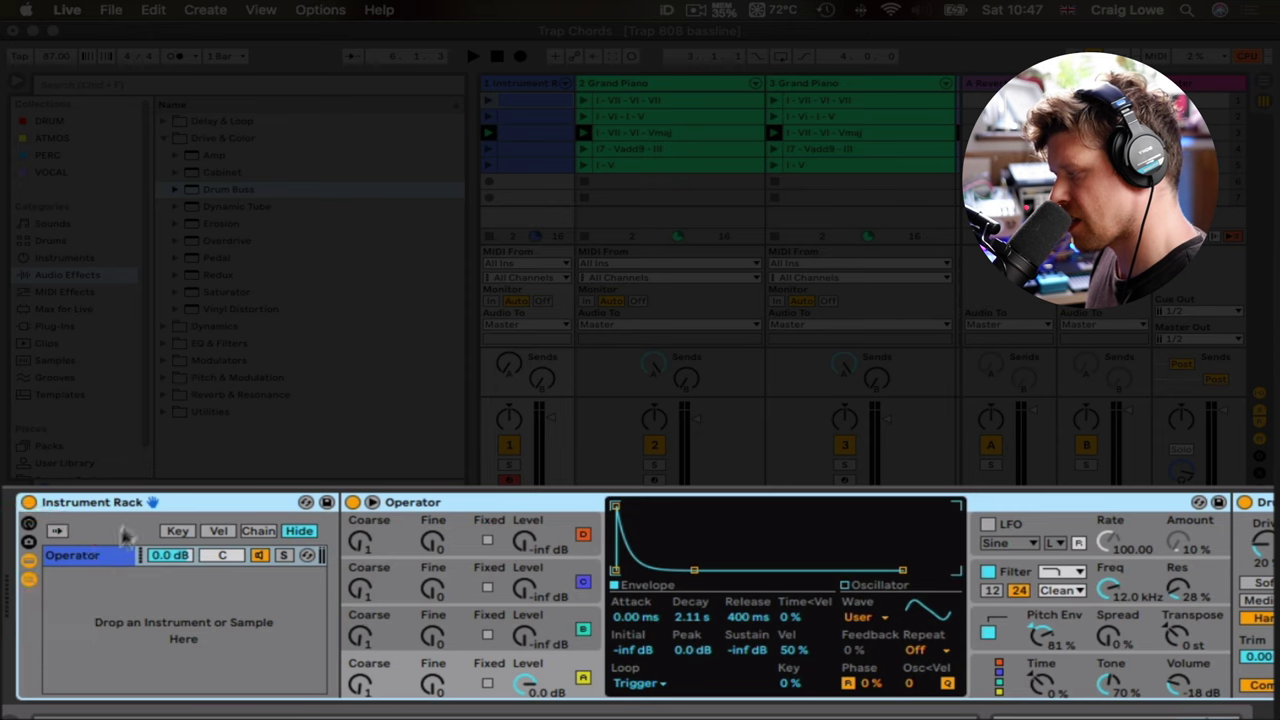
# - Rename the Instrument Rack to 'BIG 808'
pyautogui.click(106, 502)
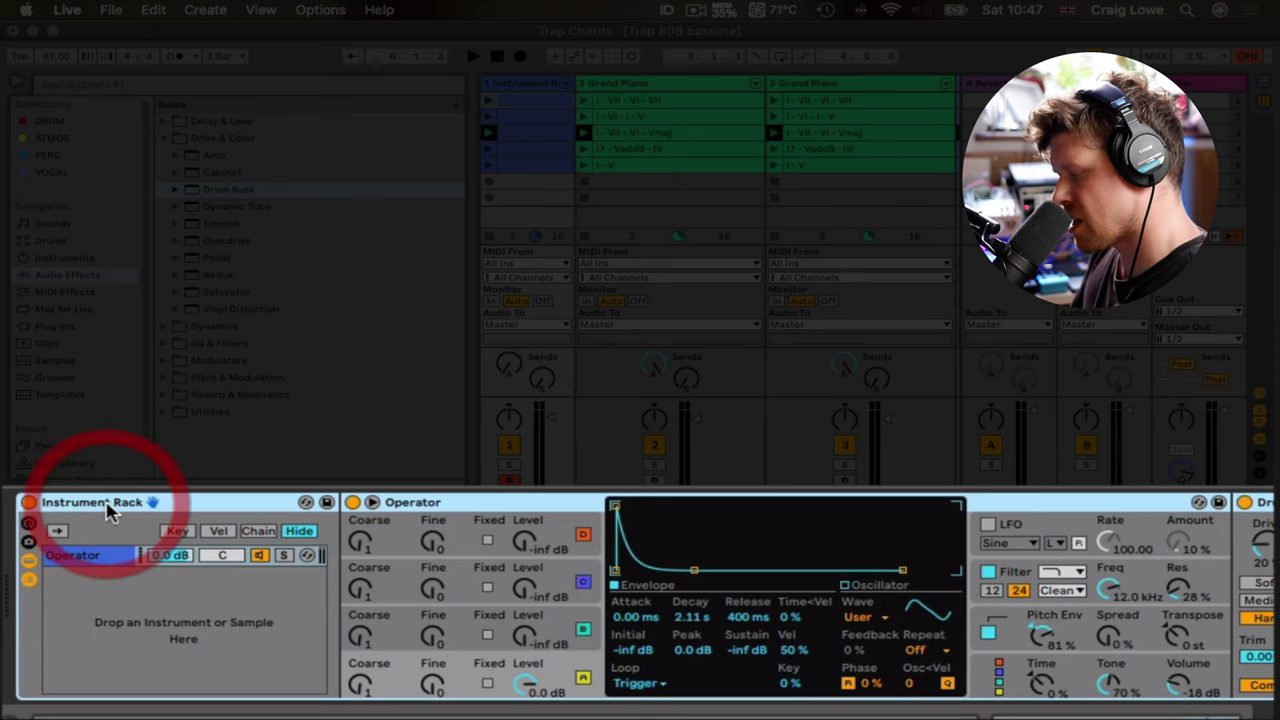
pyautogui.press('super+r')
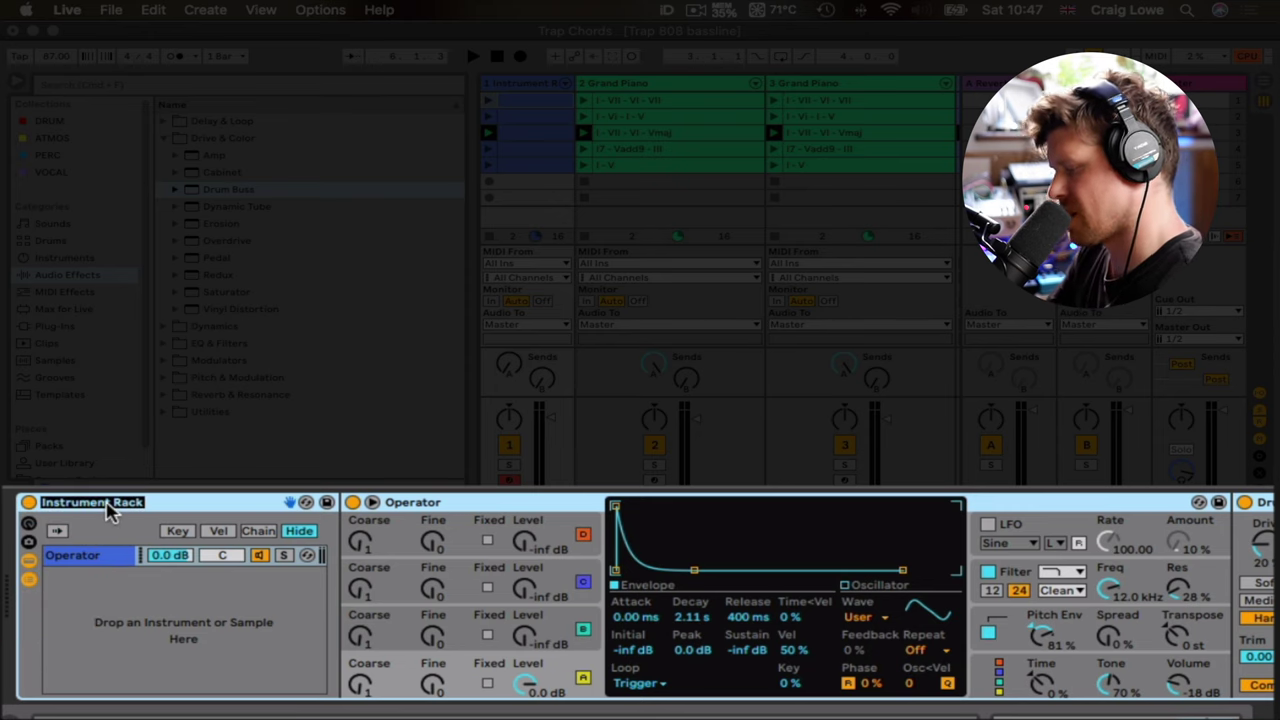
pyautogui.write('BIG 808')
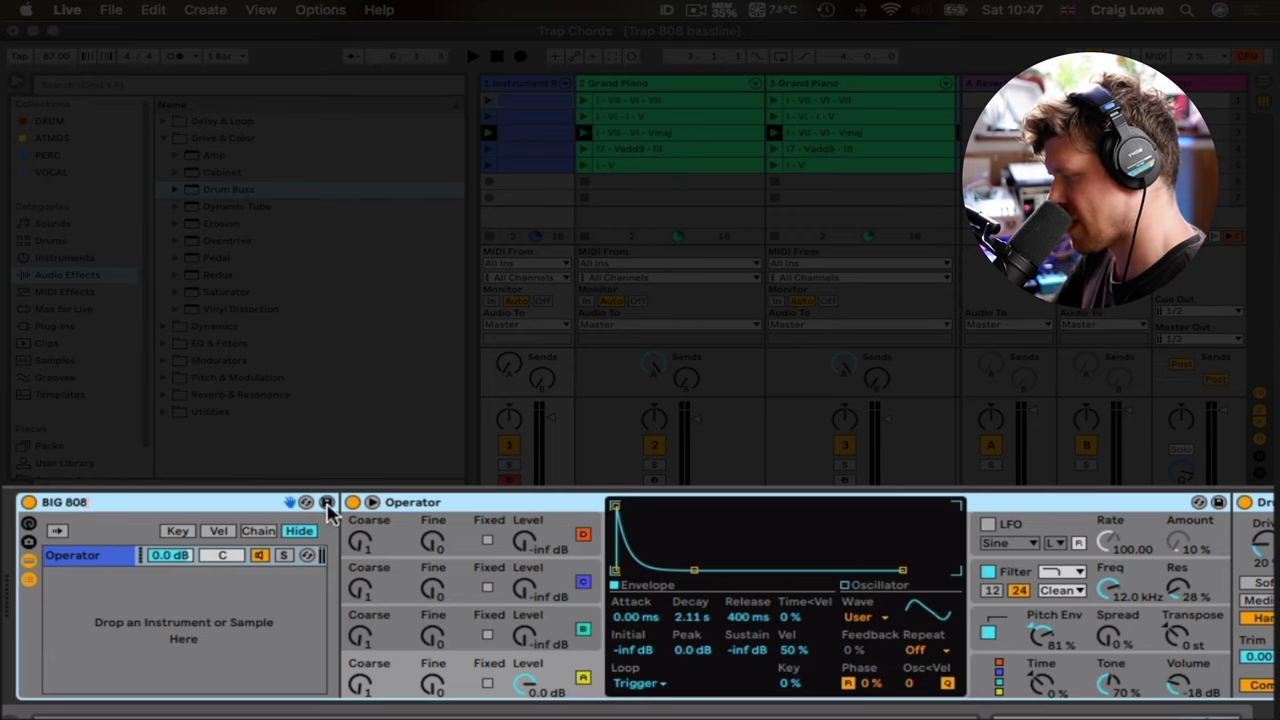
pyautogui.press('Return')
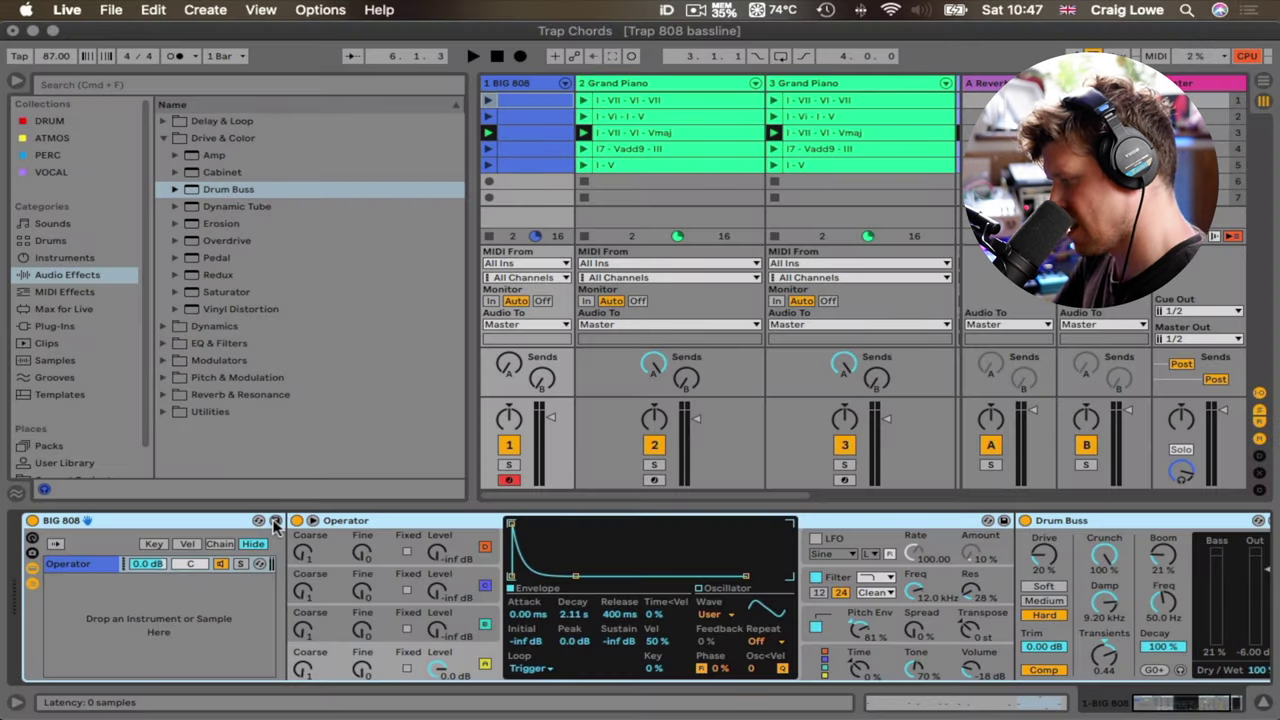
# - Save the Instrument Rack to the User Library as the preset BIG 808.adg
pyautogui.click(275, 522)
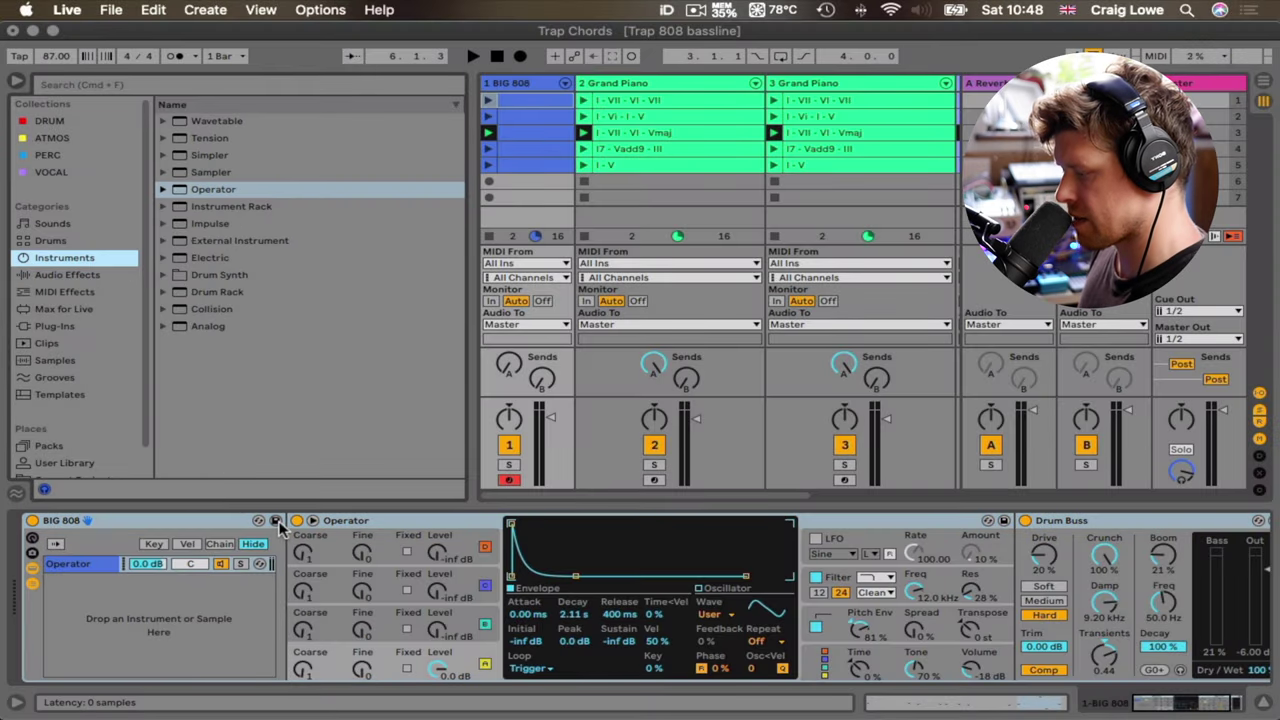
pyautogui.click(276, 521)
pyautogui.scroll(2, 314, 240)
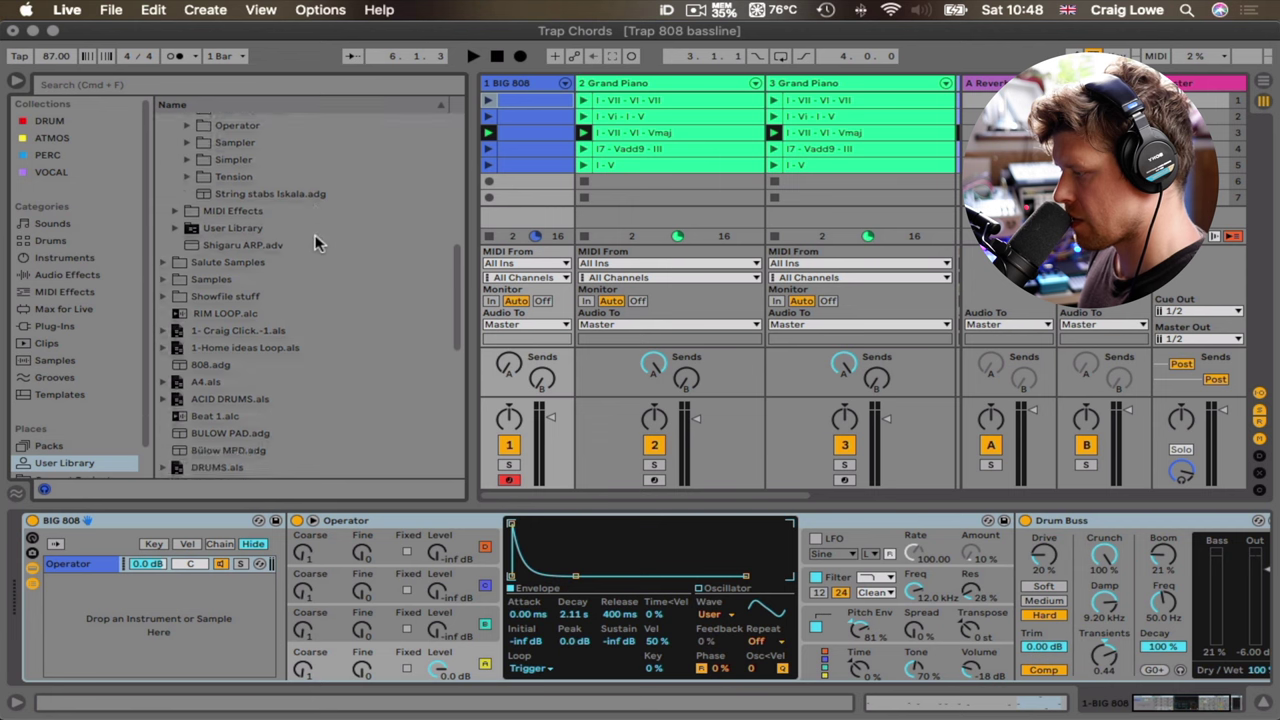
pyautogui.scroll(5, 314, 240)
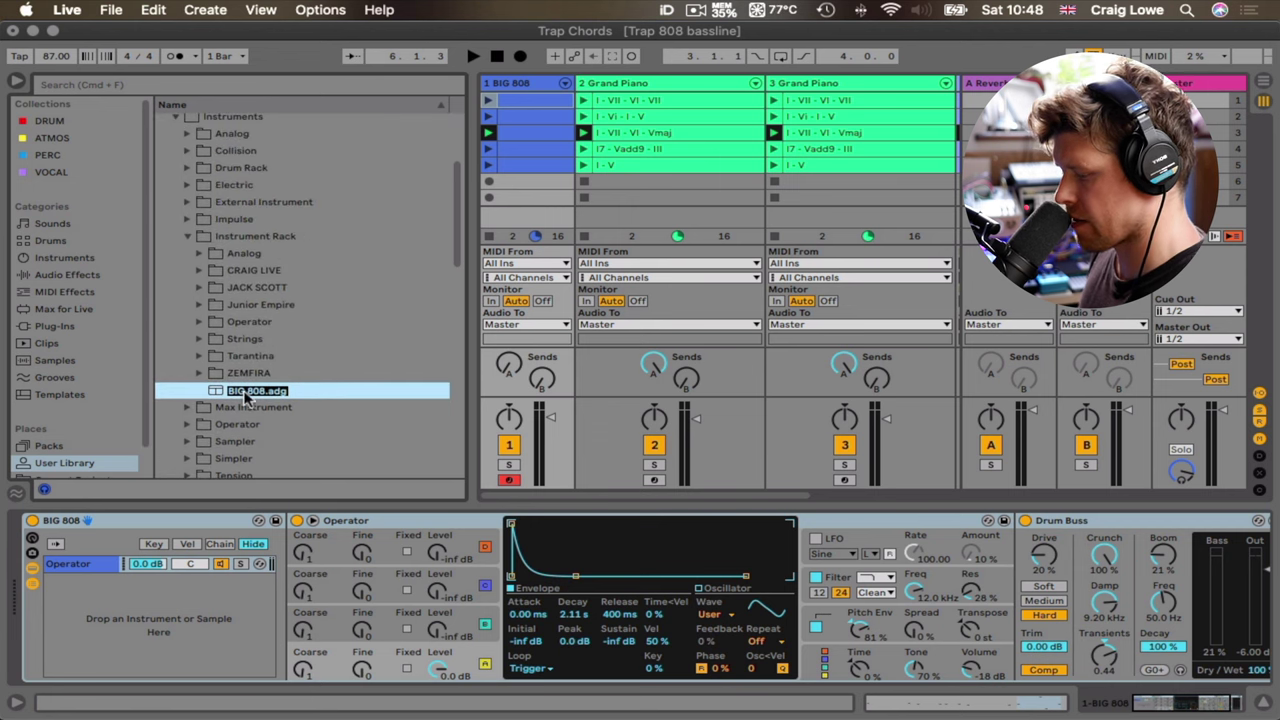
pyautogui.press('Return')
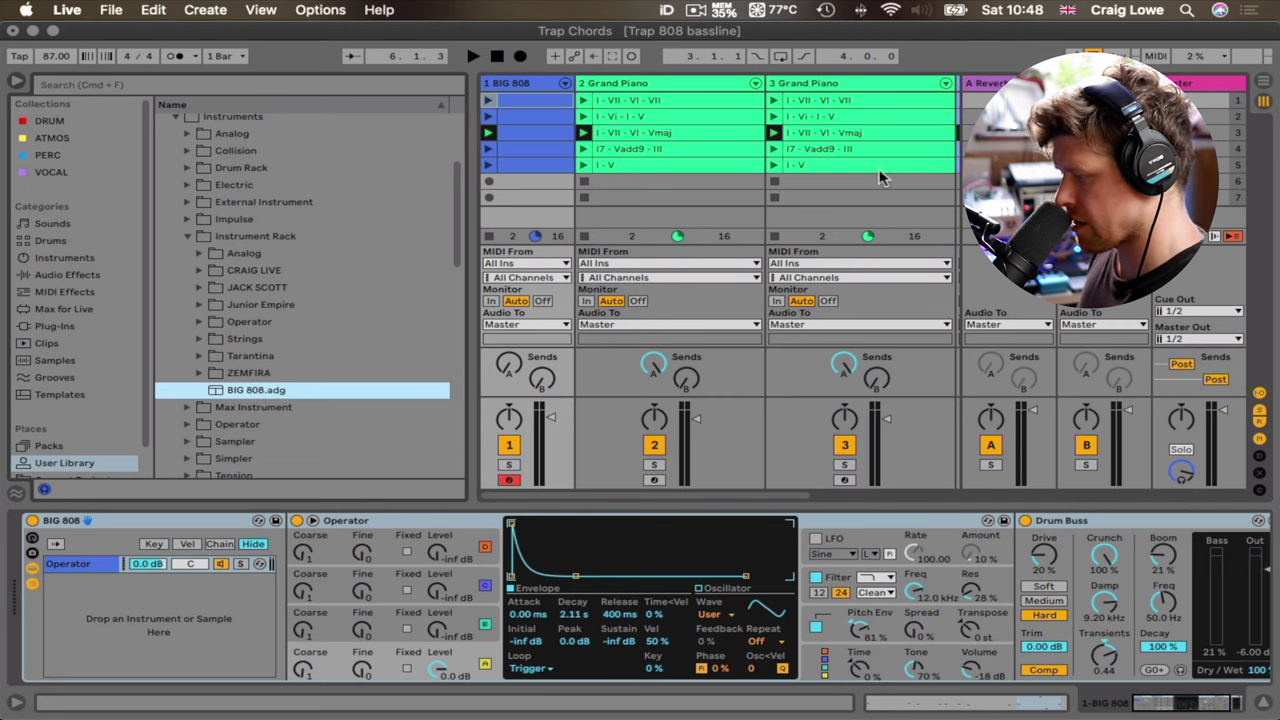
# - Load the BIG 808 preset from the User Library onto a new MIDI track 7
pyautogui.hscroll(5, 880, 178)
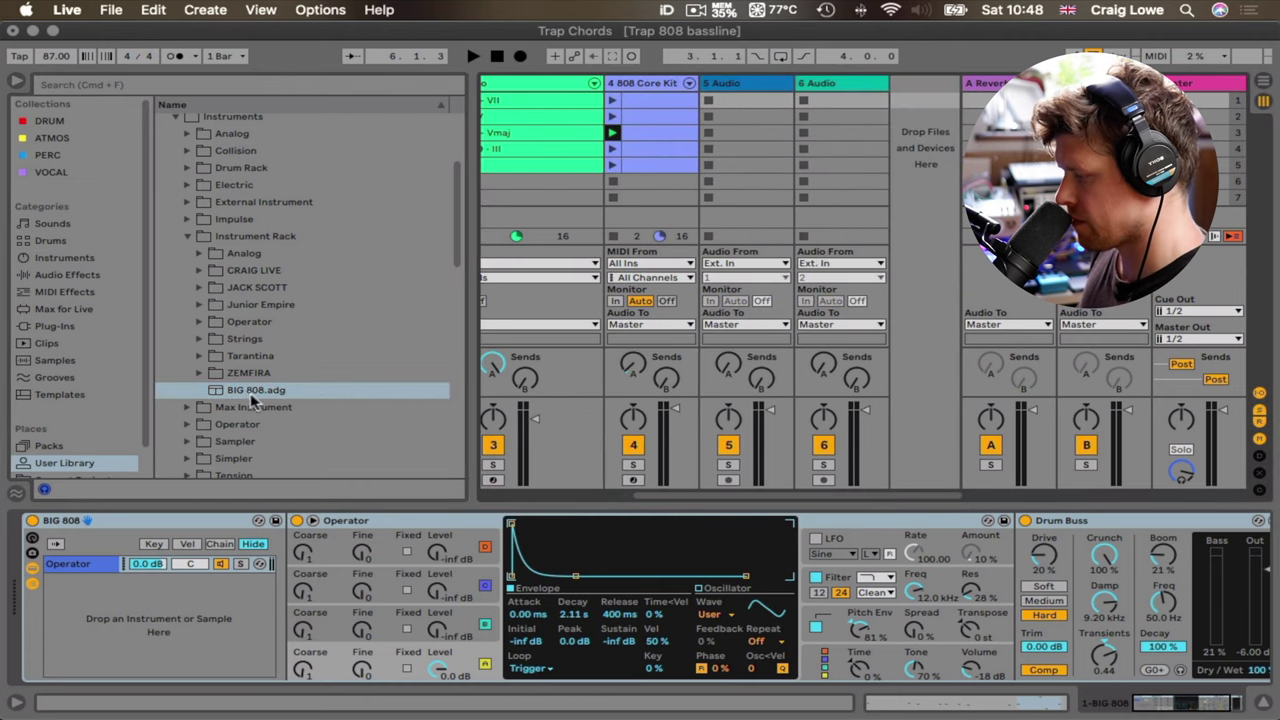
pyautogui.moveTo(252, 400); pyautogui.dragTo(921, 140)
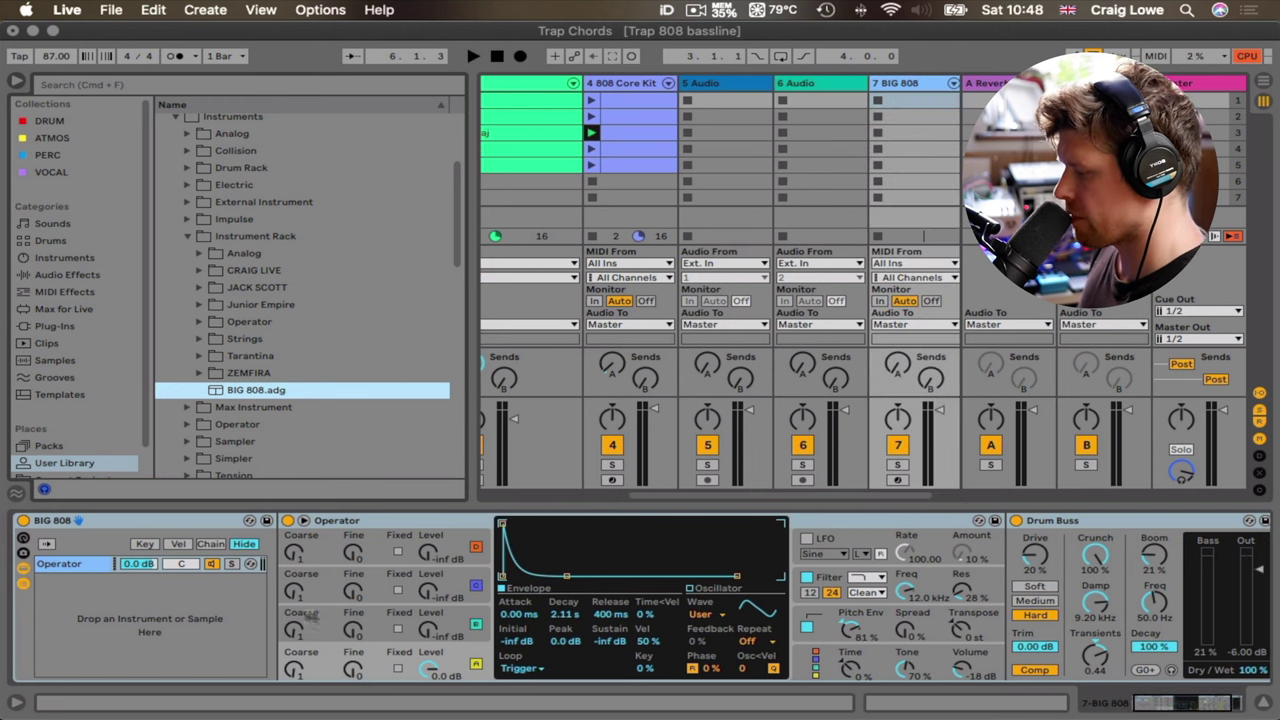
pyautogui.hscroll(3, 962, 640)
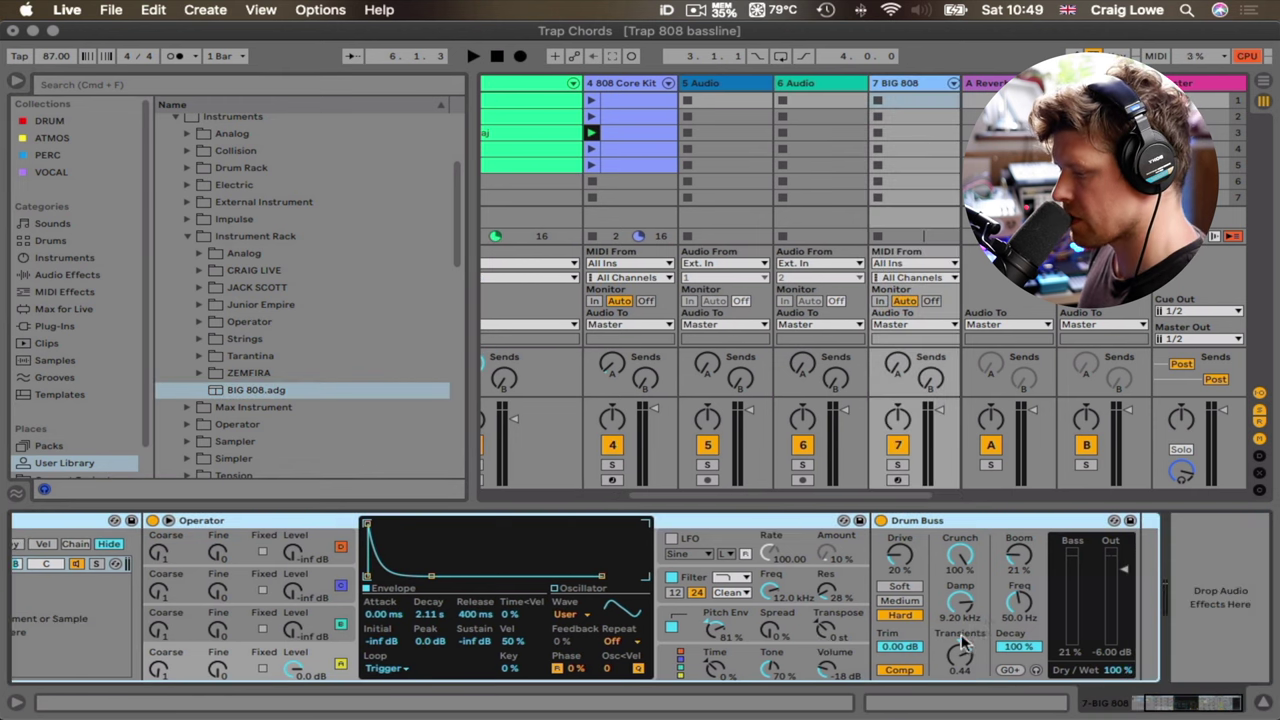